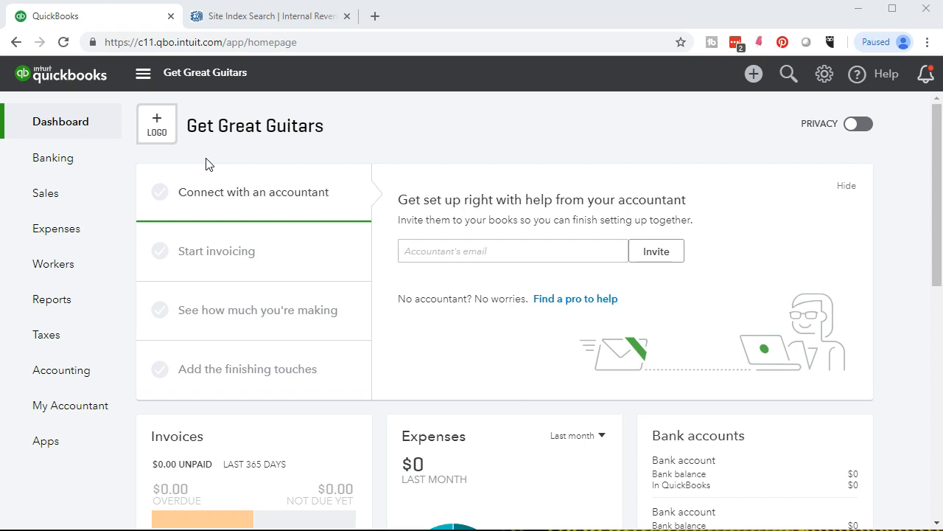
# - From the gear menu, go to Account and Settings for Get Great Guitars
pyautogui.click(276, 440)
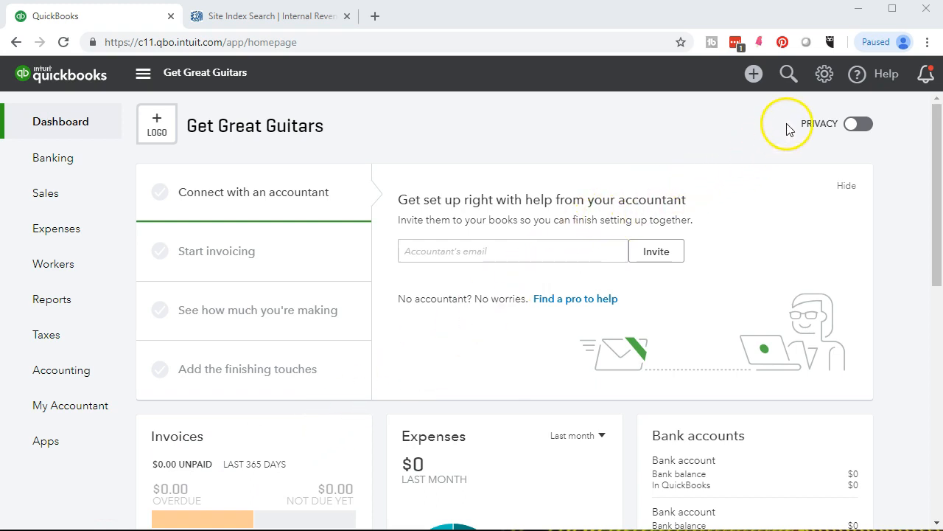
pyautogui.click(824, 83)
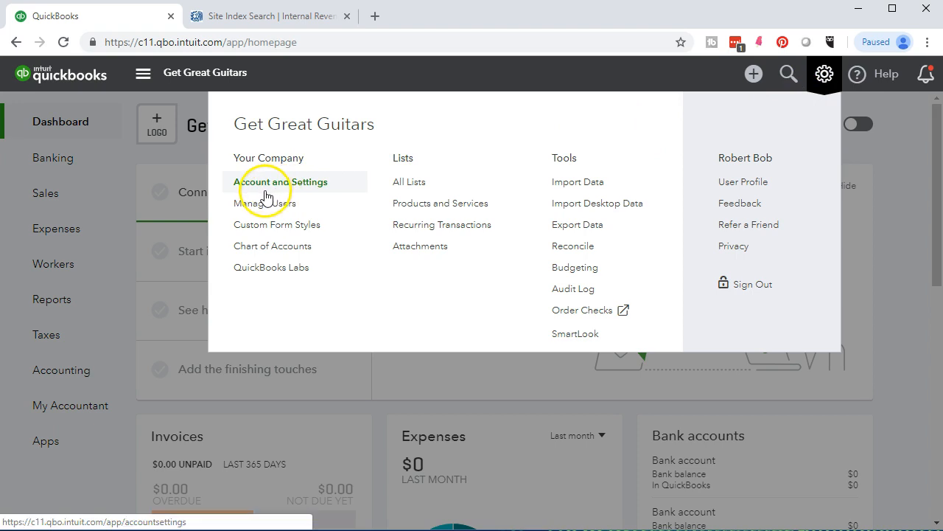
pyautogui.click(306, 189)
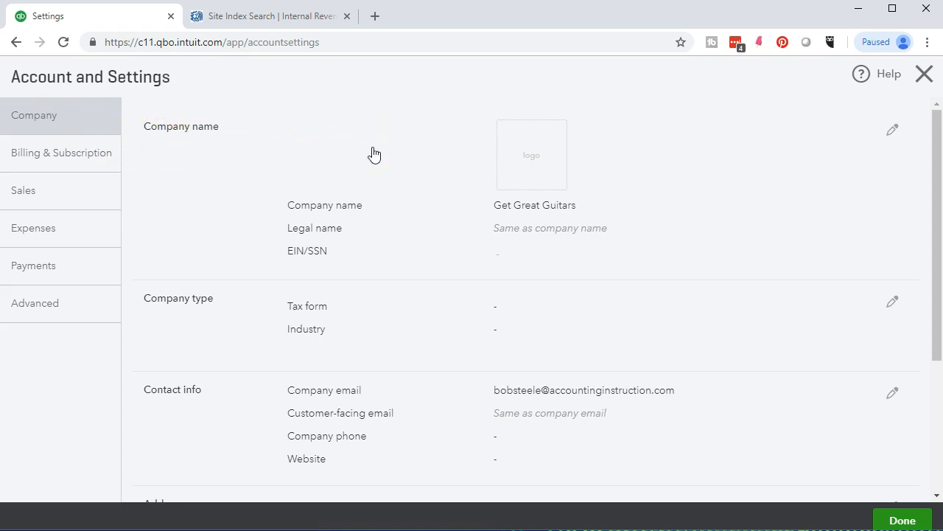
# - Edit the Company name section and start changing the company logo
pyautogui.click(892, 133)
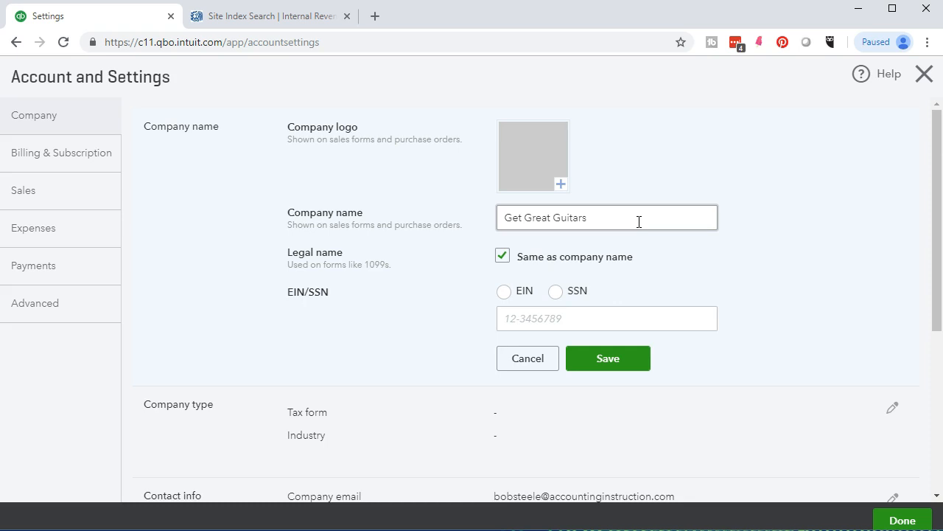
pyautogui.click(595, 367)
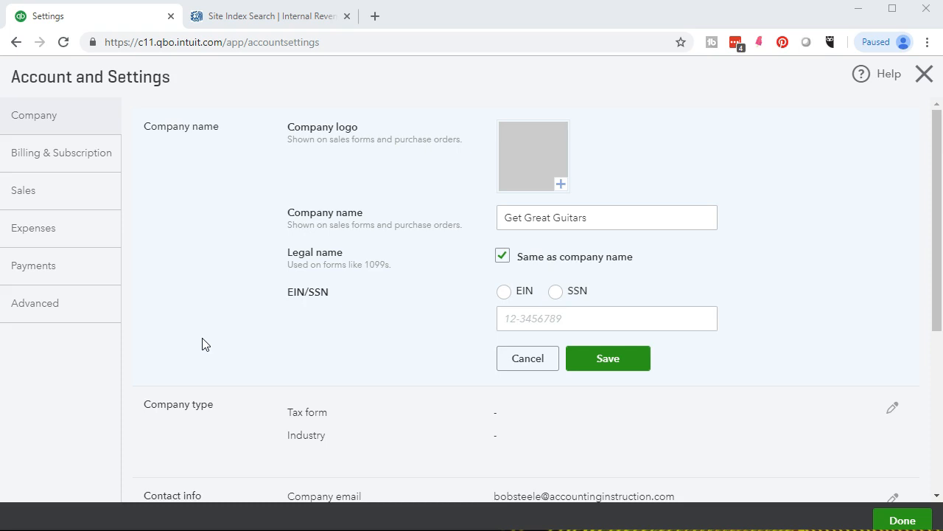
pyautogui.click(562, 186)
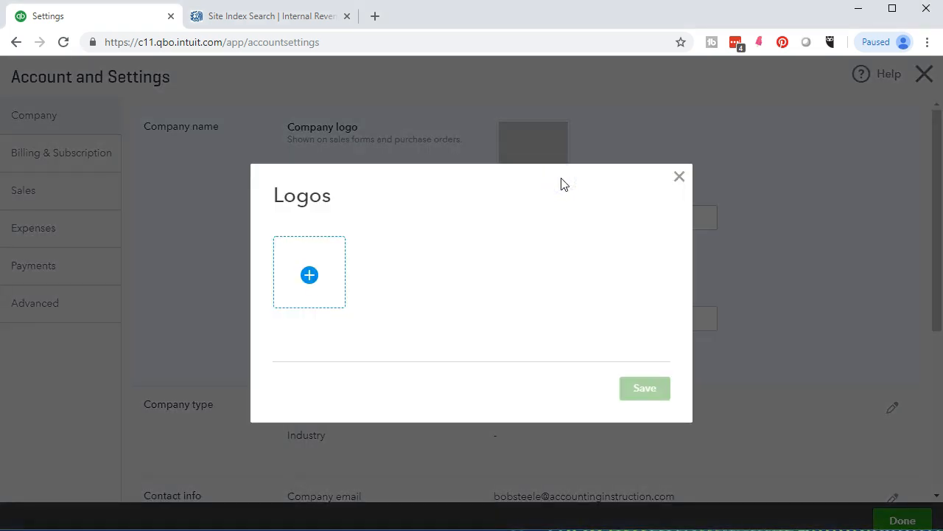
# - Upload 31.jpg from the Desktop as the company logo and save it
pyautogui.click(314, 276)
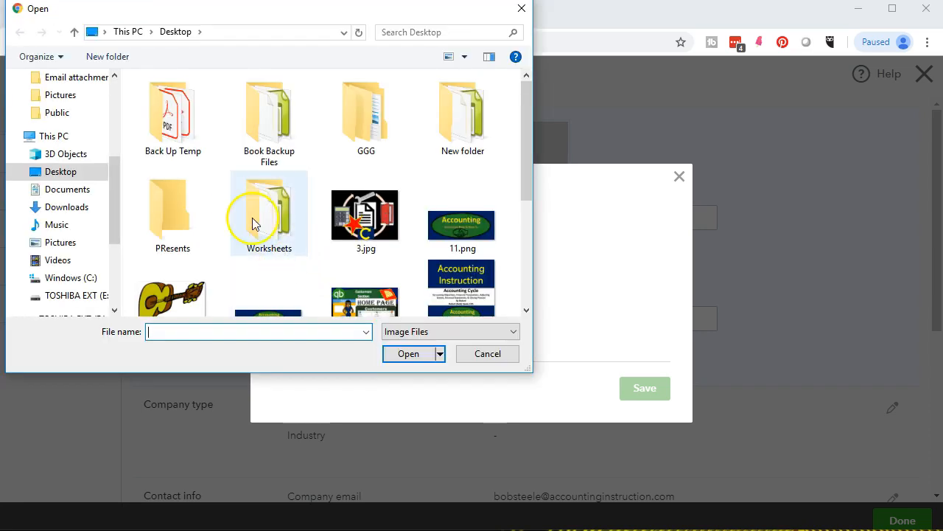
pyautogui.moveTo(114, 176); pyautogui.dragTo(109, 70)
pyautogui.click(62, 108)
pyautogui.scroll(-1, 272, 177)
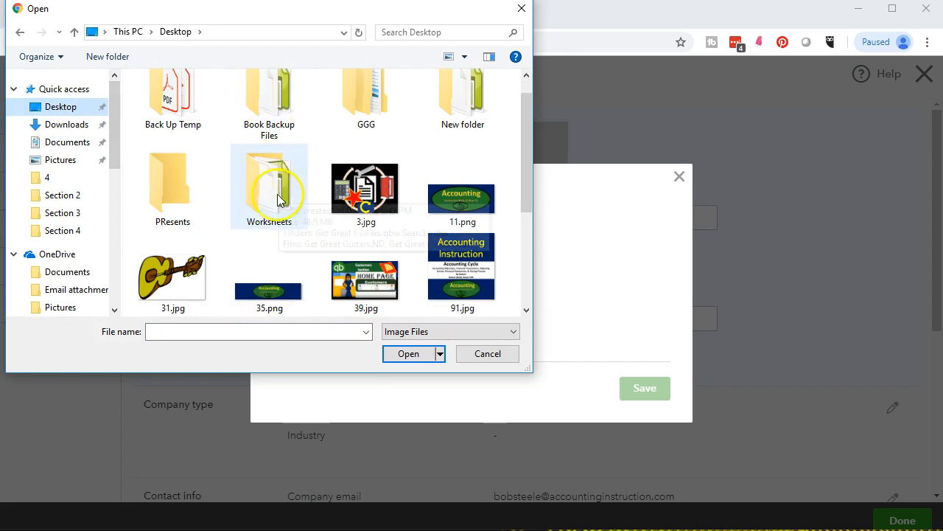
pyautogui.doubleClick(169, 274)
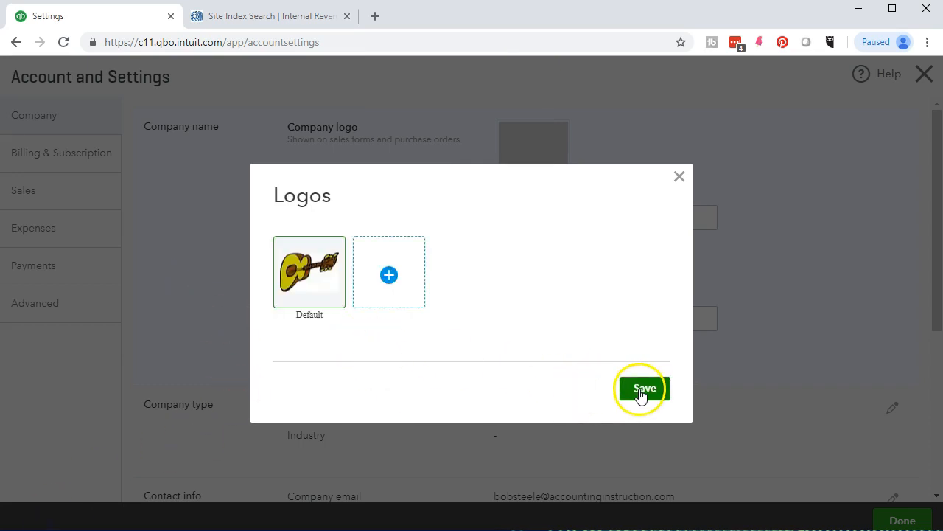
pyautogui.click(642, 394)
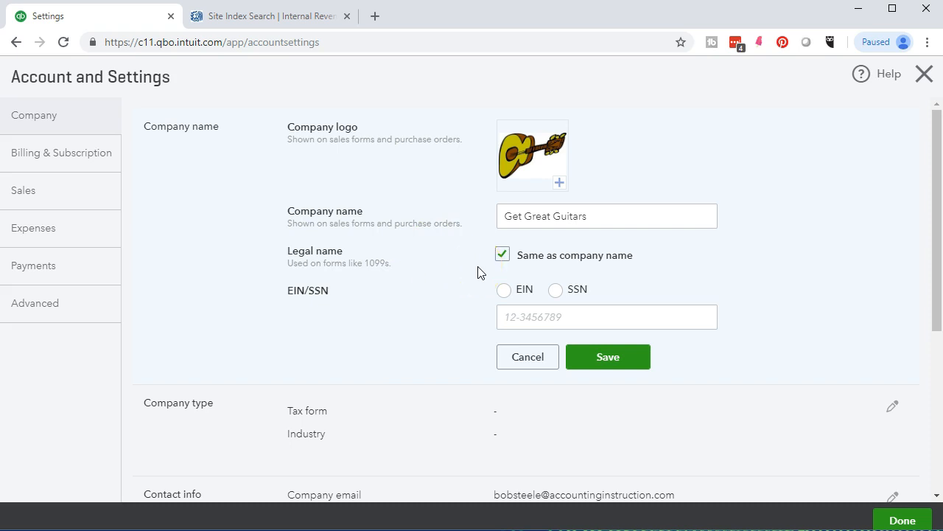
pyautogui.click(502, 254)
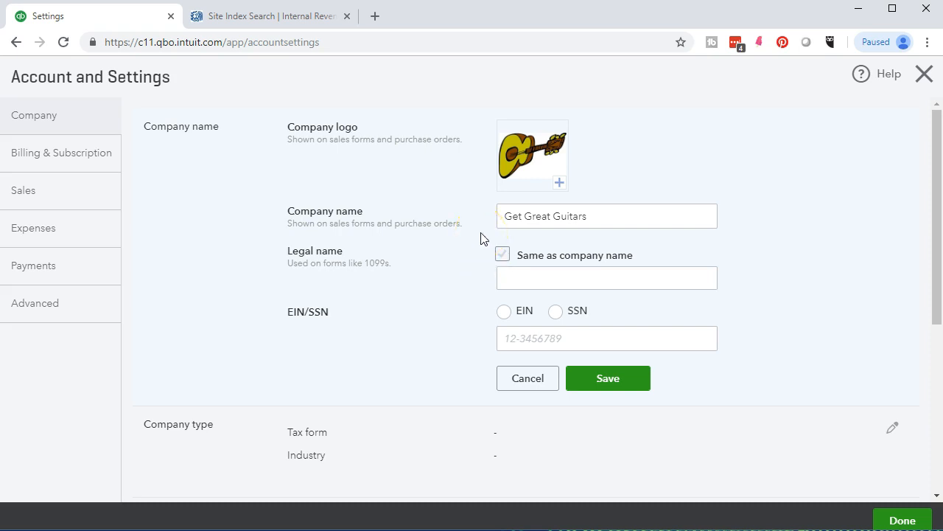
pyautogui.click(503, 255)
pyautogui.click(503, 255)
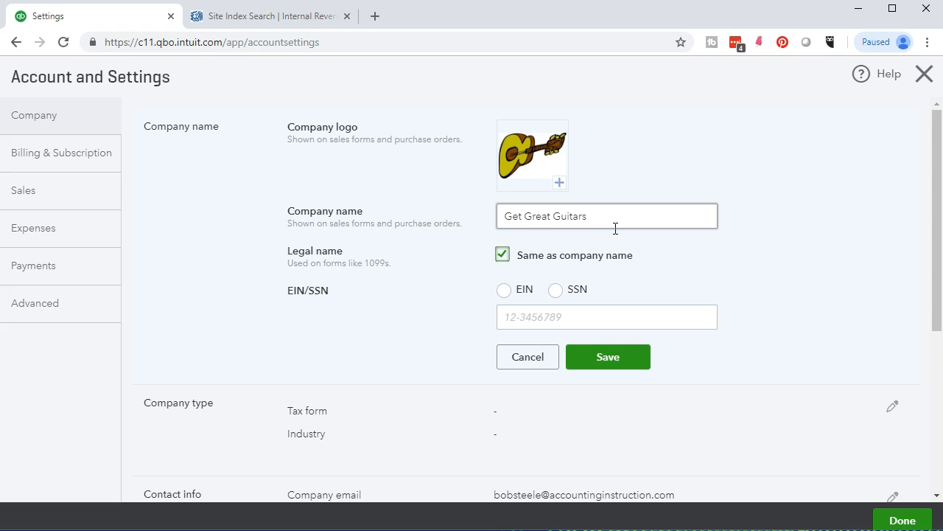
pyautogui.click(607, 290)
pyautogui.click(530, 300)
pyautogui.click(505, 293)
pyautogui.click(554, 294)
pyautogui.click(270, 22)
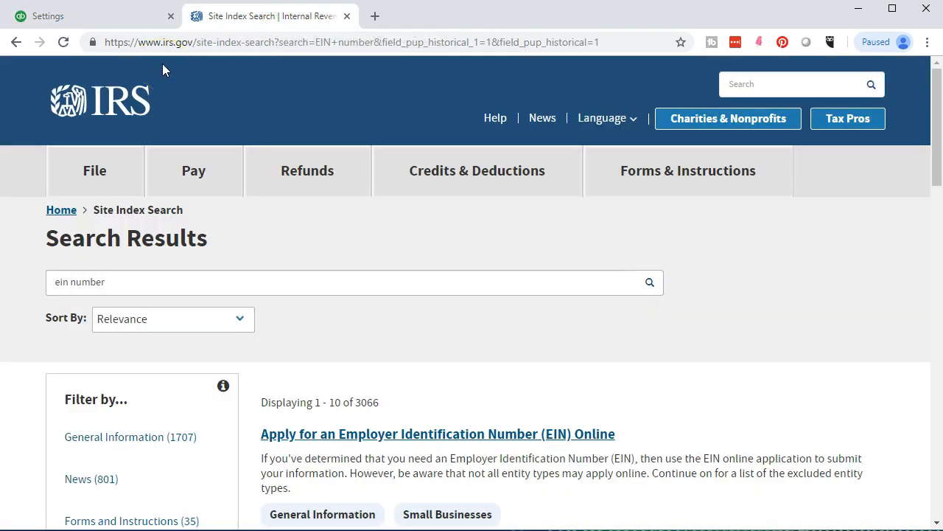
pyautogui.scroll(-2, 349, 317)
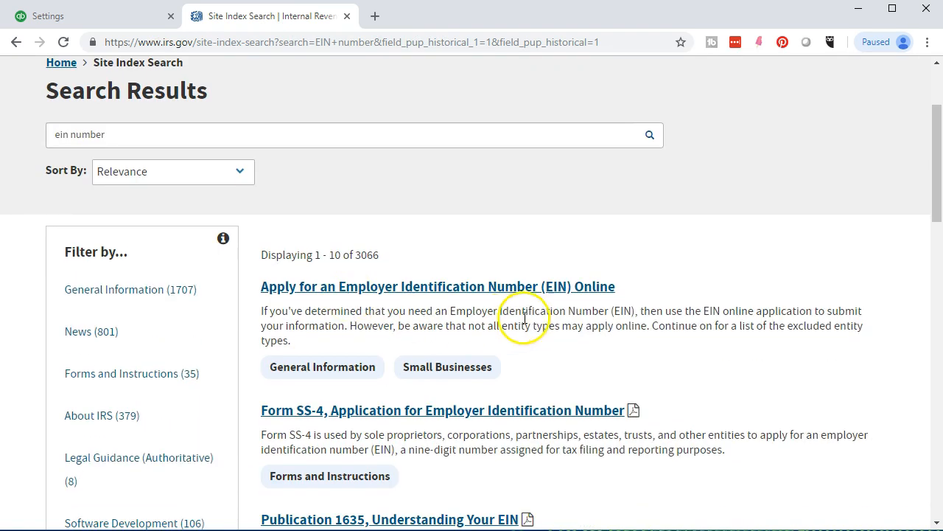
pyautogui.scroll(-1, 559, 455)
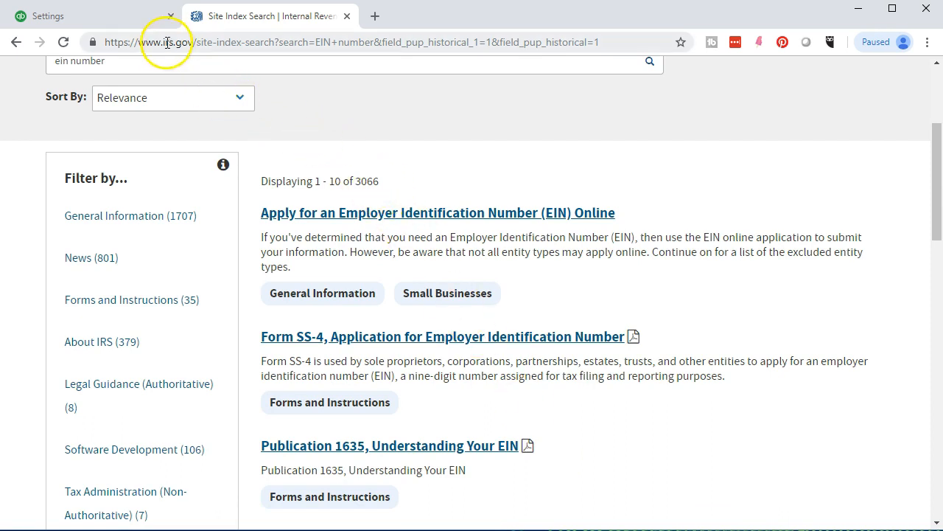
pyautogui.click(142, 22)
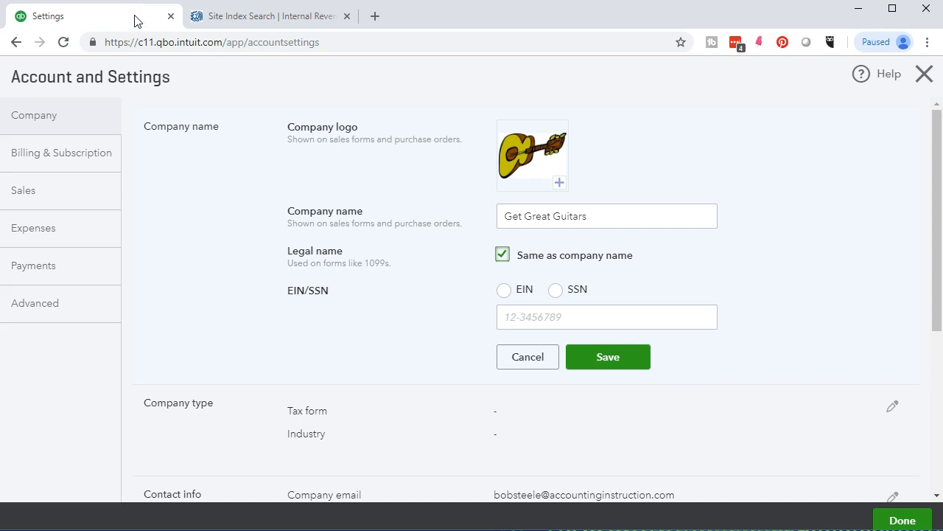
# - Enter and save the company's tax ID in the EIN/SSN field
pyautogui.click(507, 317)
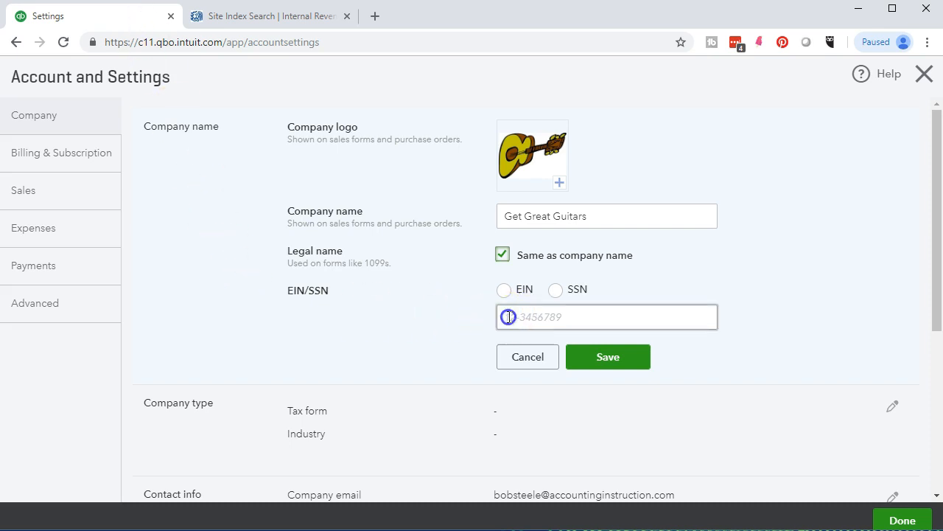
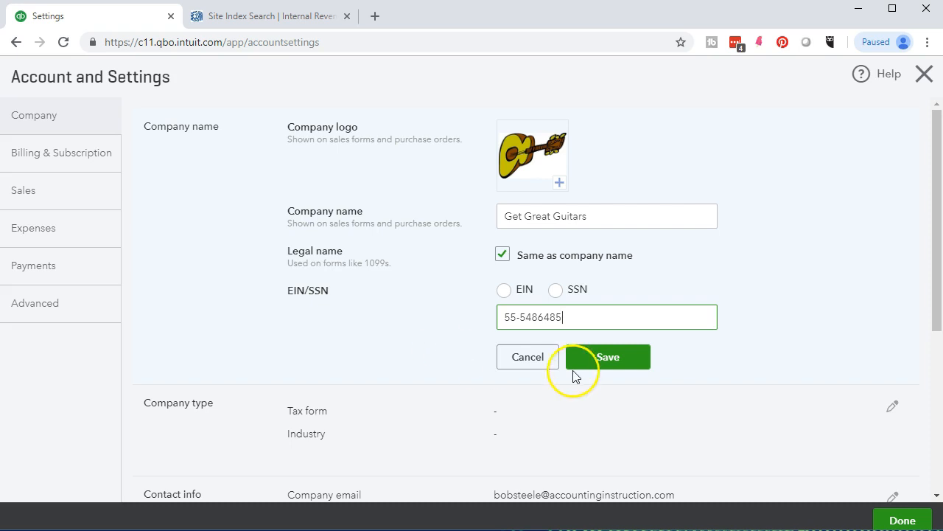
pyautogui.click(602, 361)
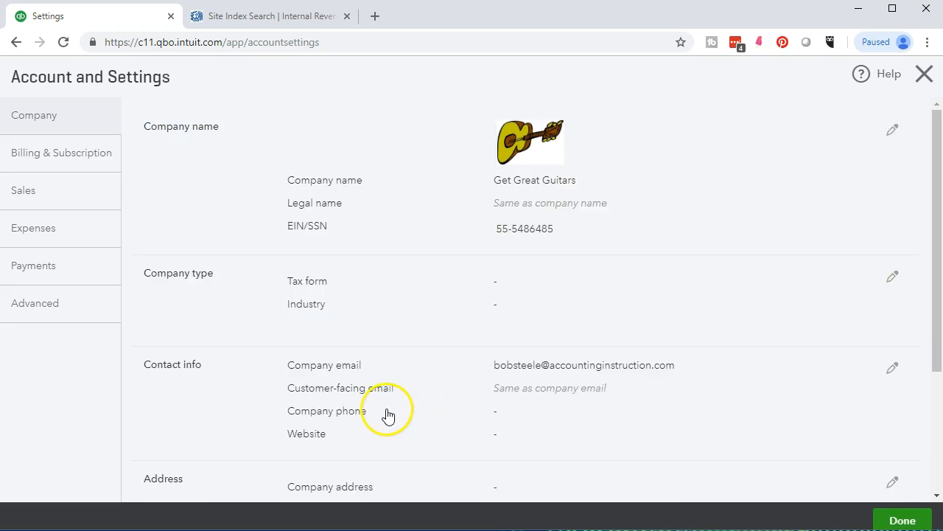
pyautogui.click(207, 286)
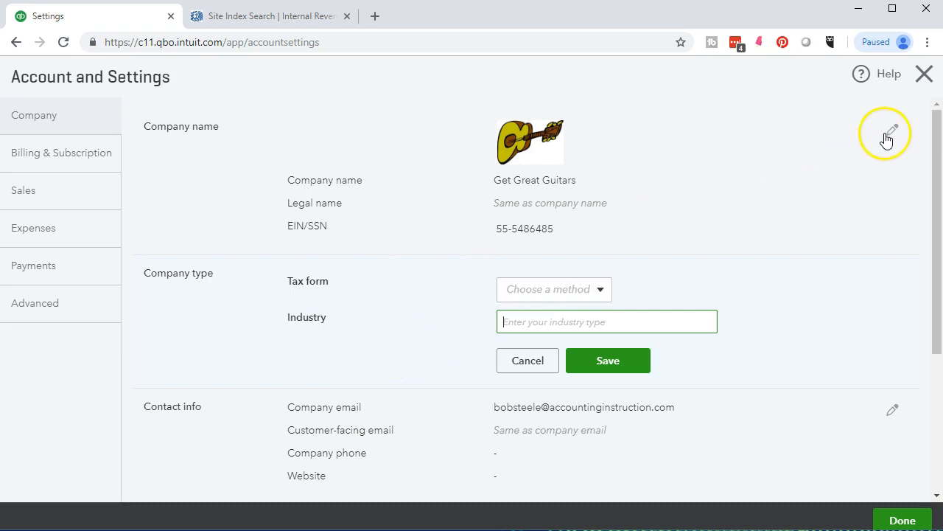
# - Edit the Company type section and show the Tax form dropdown choices
pyautogui.click(682, 204)
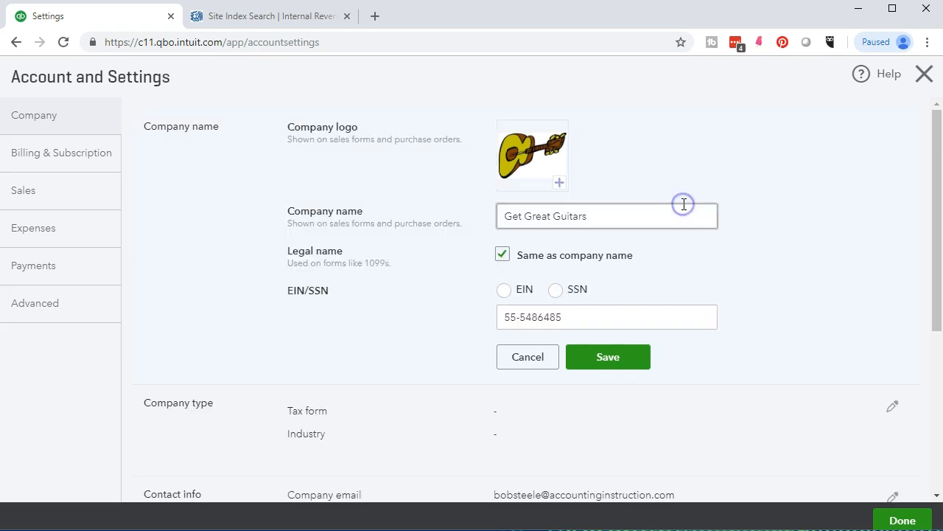
pyautogui.scroll(-1, 510, 305)
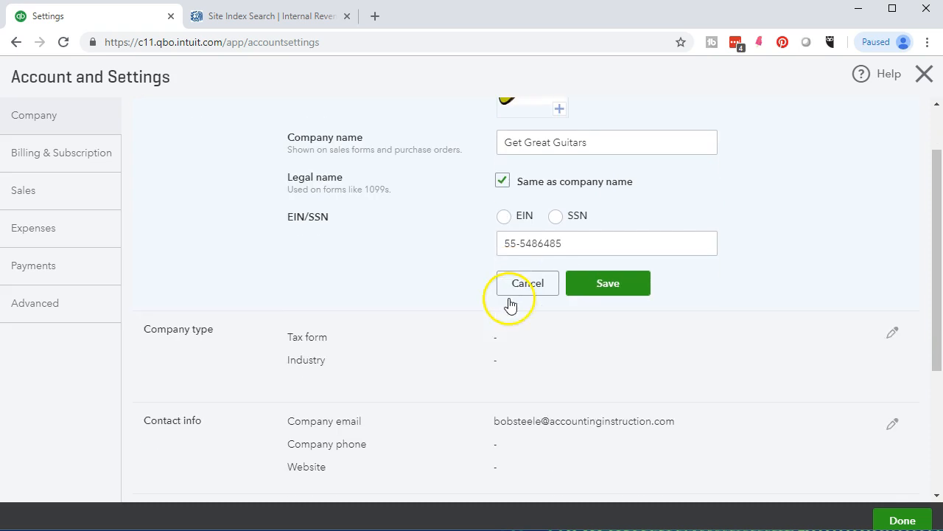
pyautogui.click(431, 354)
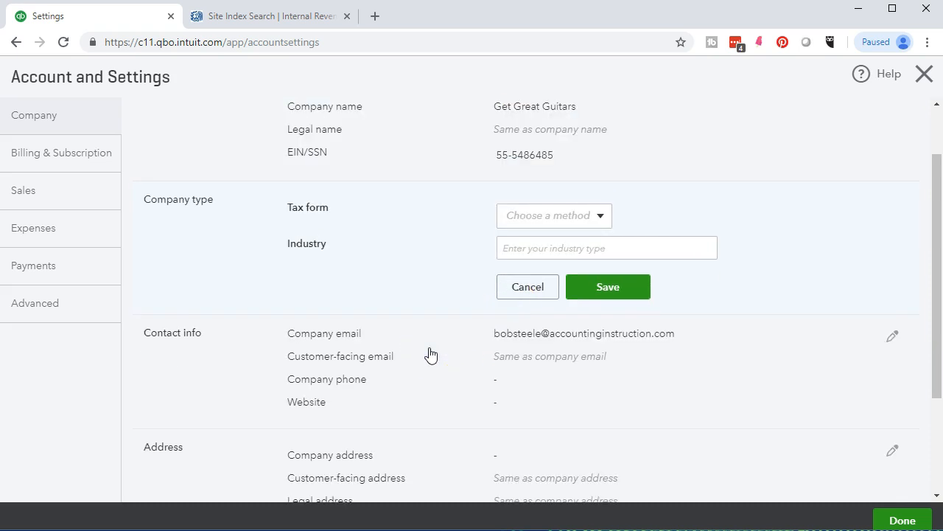
pyautogui.click(437, 264)
pyautogui.click(603, 216)
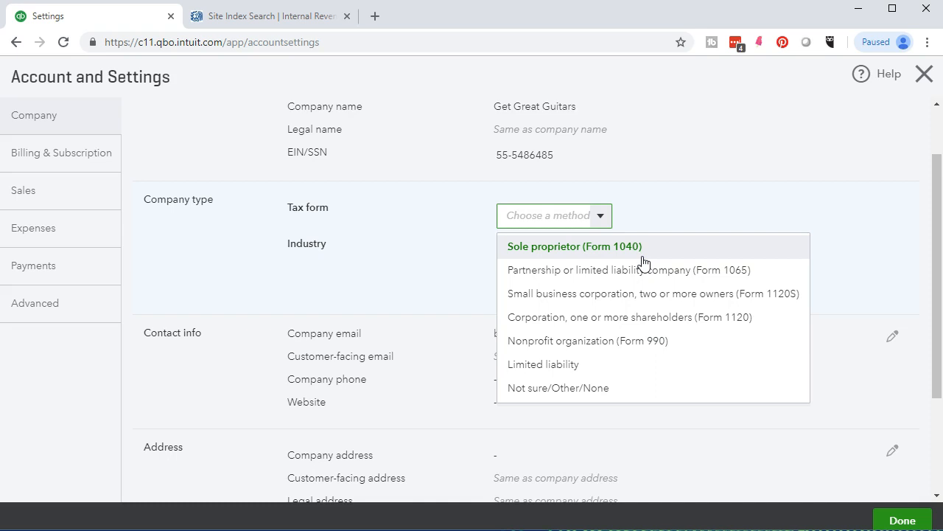
# - Set the tax form to Sole proprietor (Form 1040), saving it when switching to Contact info
pyautogui.click(643, 278)
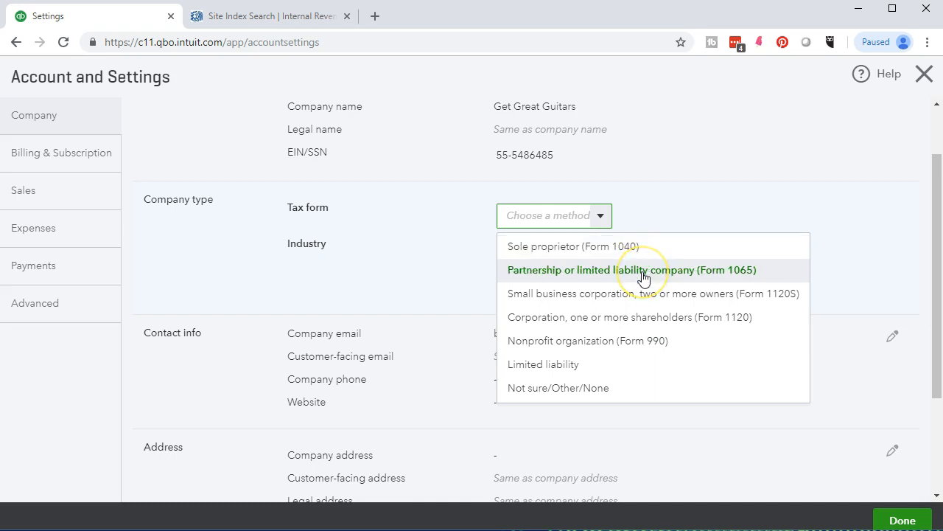
pyautogui.click(721, 299)
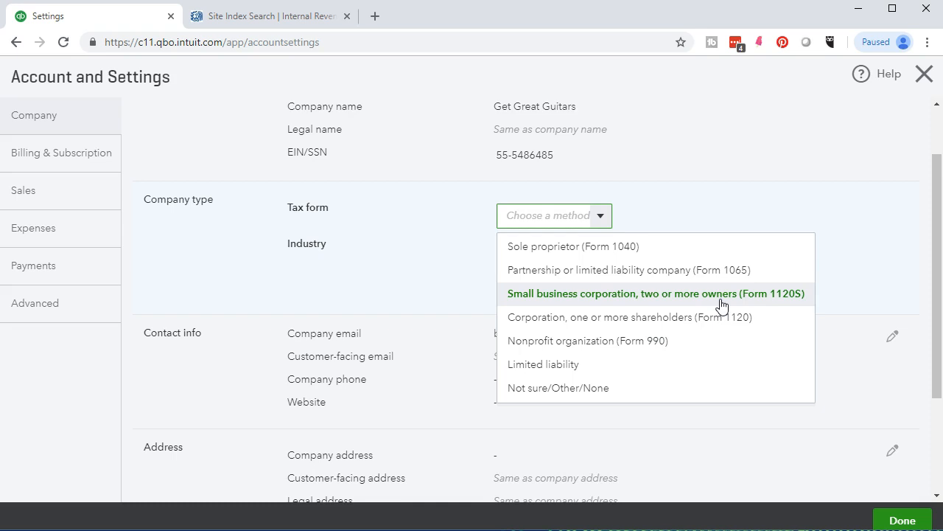
pyautogui.click(715, 321)
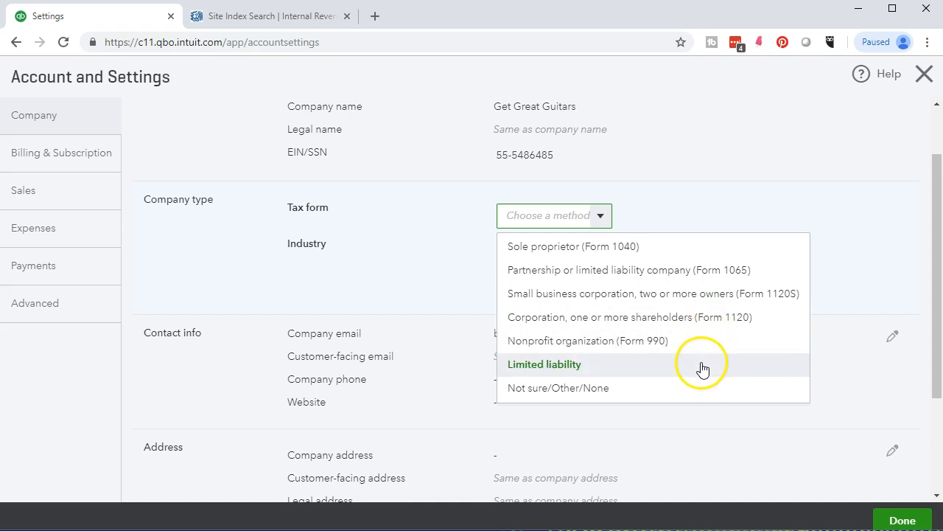
pyautogui.click(579, 251)
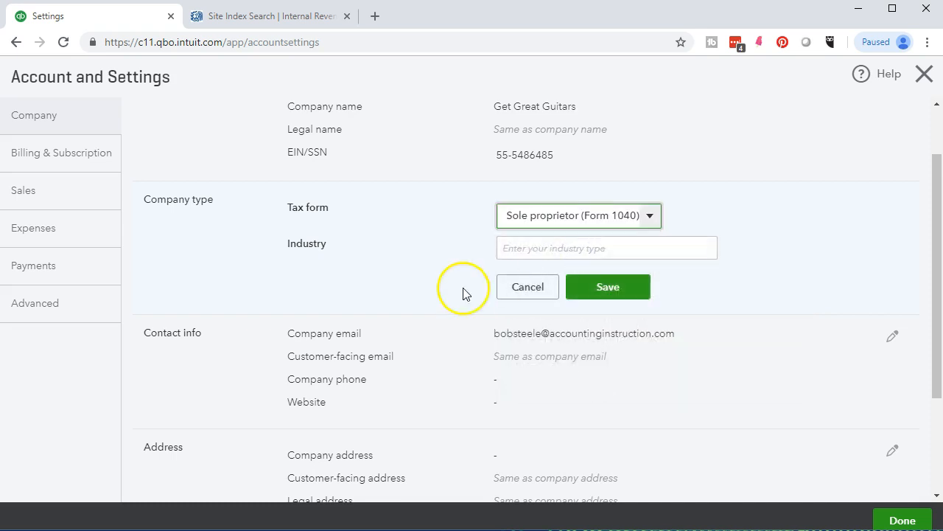
pyautogui.scroll(-1, 415, 308)
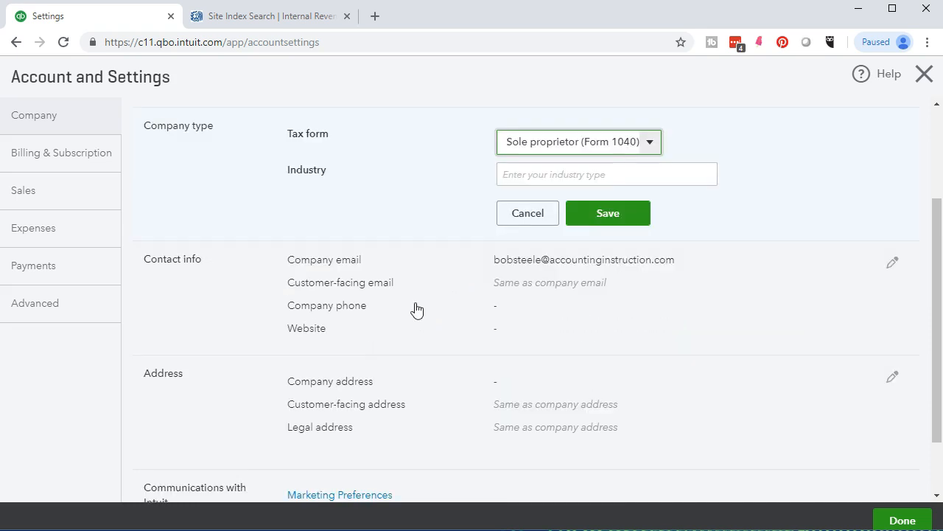
pyautogui.scroll(-1, 416, 308)
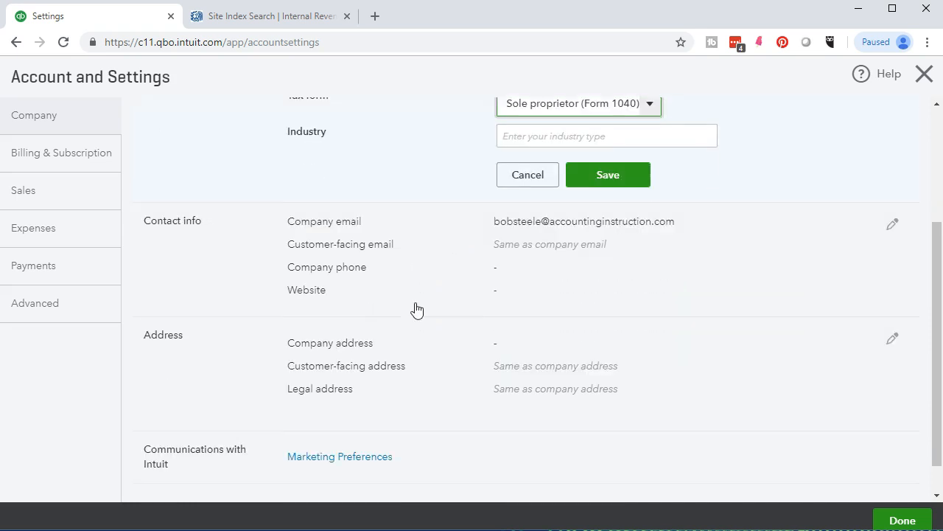
pyautogui.click(438, 241)
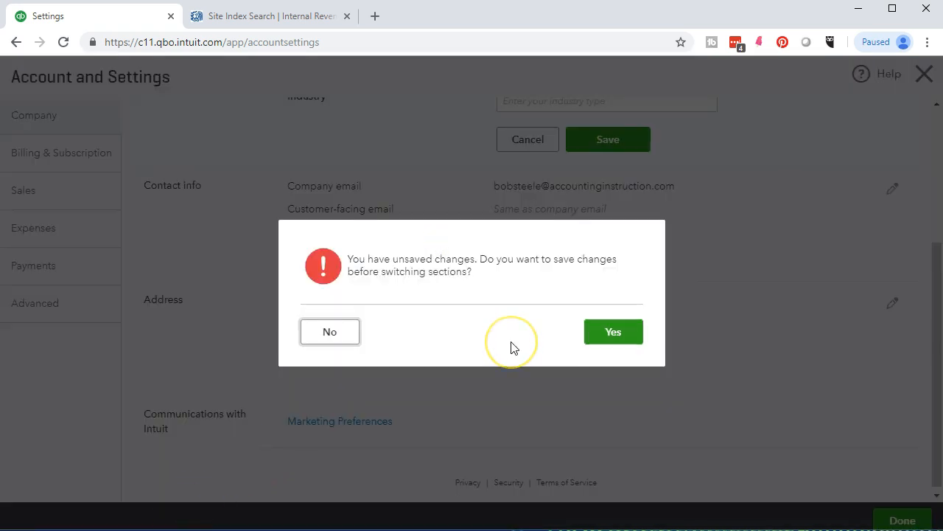
pyautogui.click(597, 331)
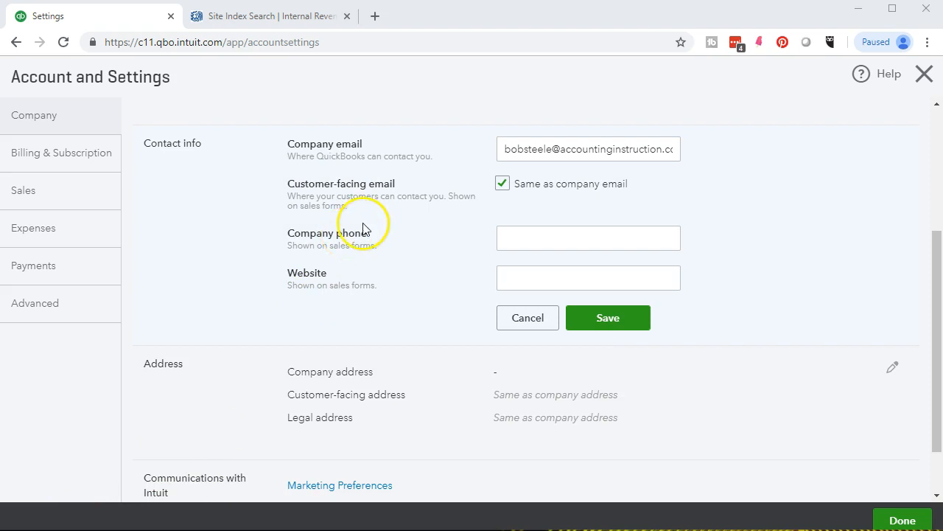
# - Add a separate customer-facing email, company phone and website ggg.com via autofill, then save
pyautogui.click(502, 184)
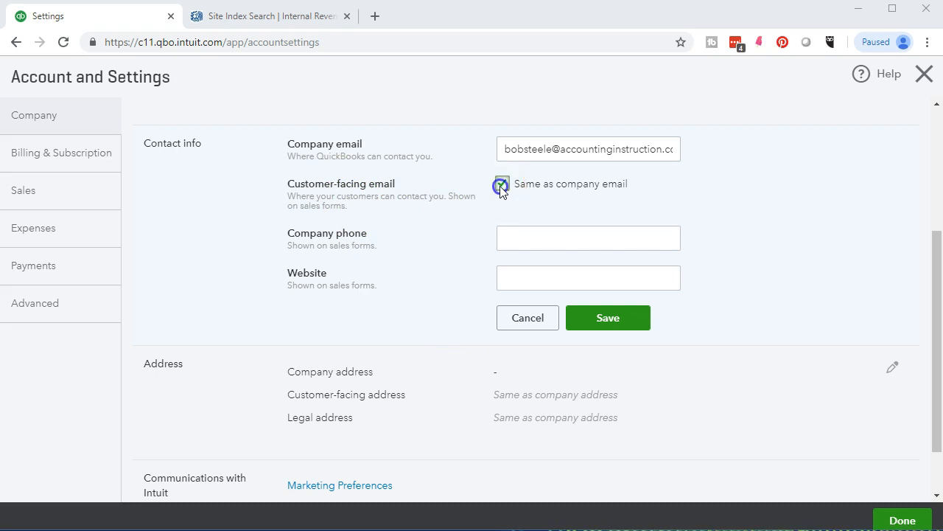
pyautogui.click(512, 212)
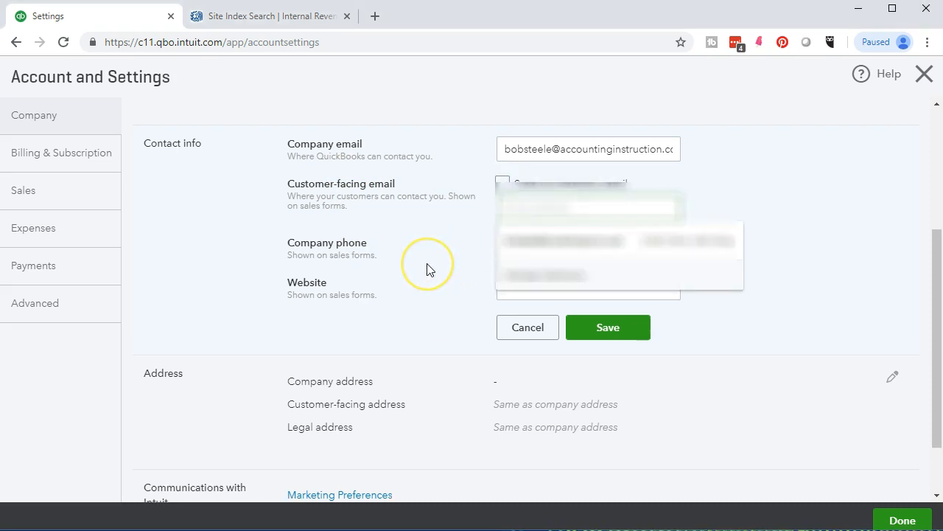
pyautogui.write('GGG')
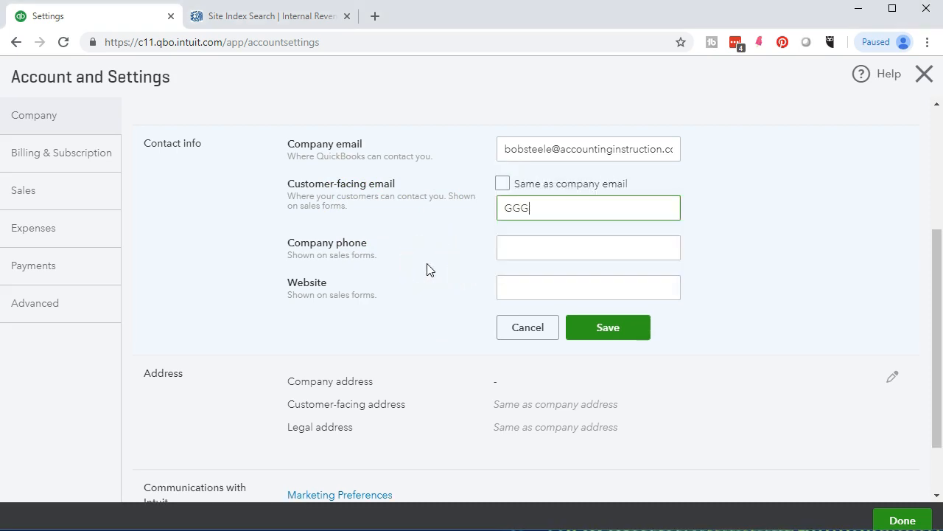
pyautogui.click(605, 232)
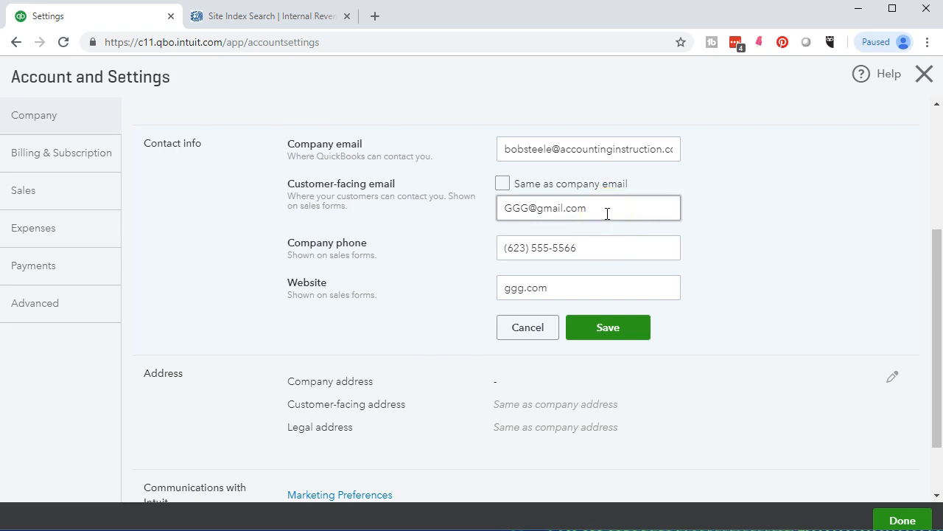
pyautogui.click(605, 254)
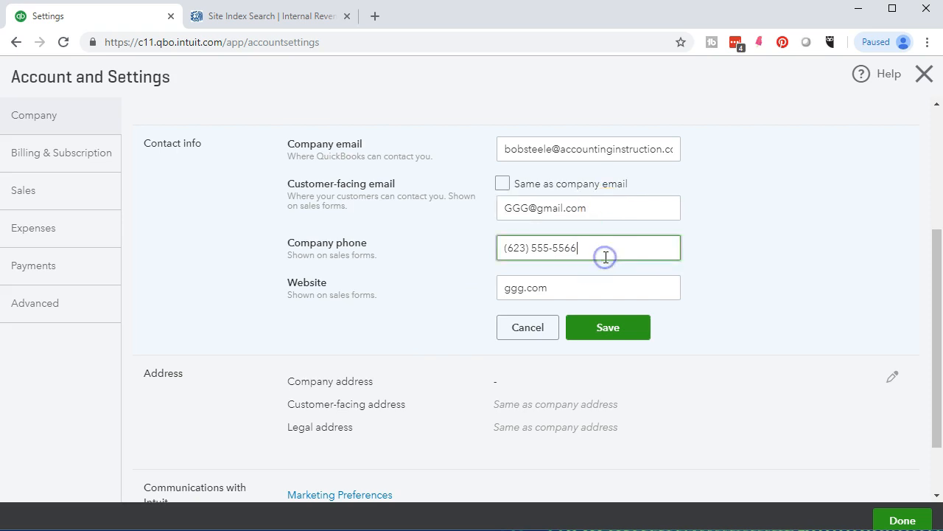
pyautogui.click(598, 286)
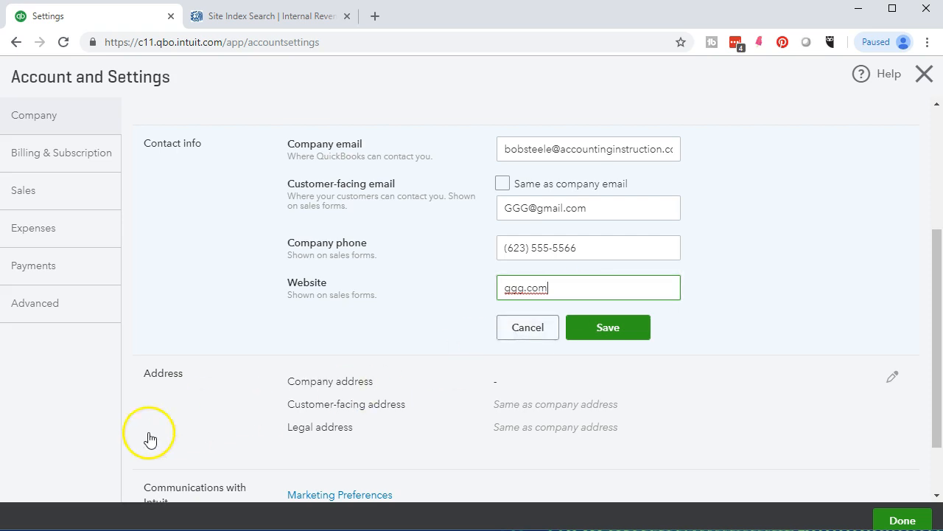
pyautogui.click(594, 337)
pyautogui.scroll(-1, 449, 390)
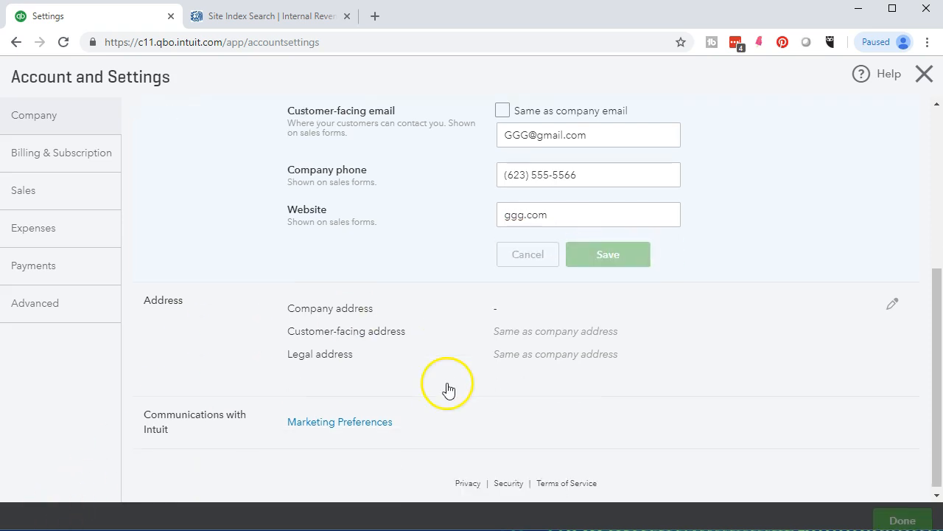
# - Enter the company's street address and city, and pick NY as the state
pyautogui.click(224, 337)
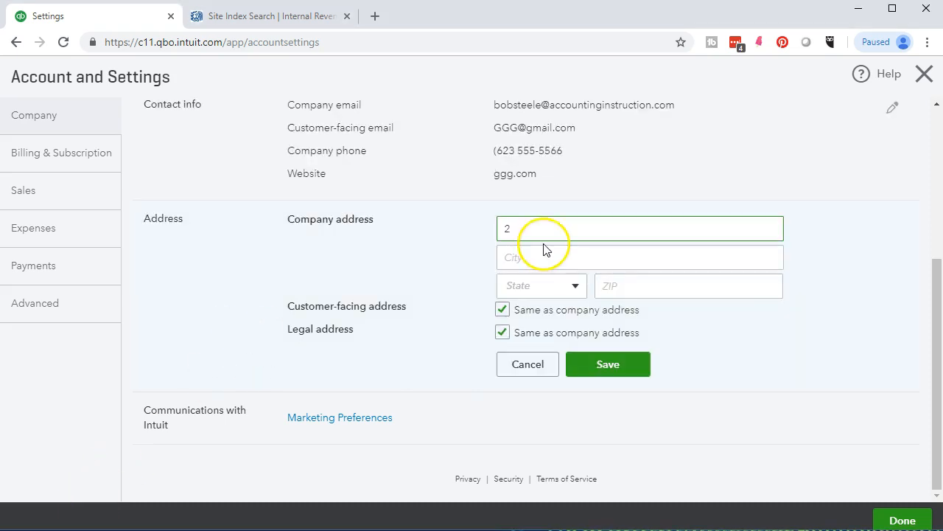
pyautogui.press('Tab')
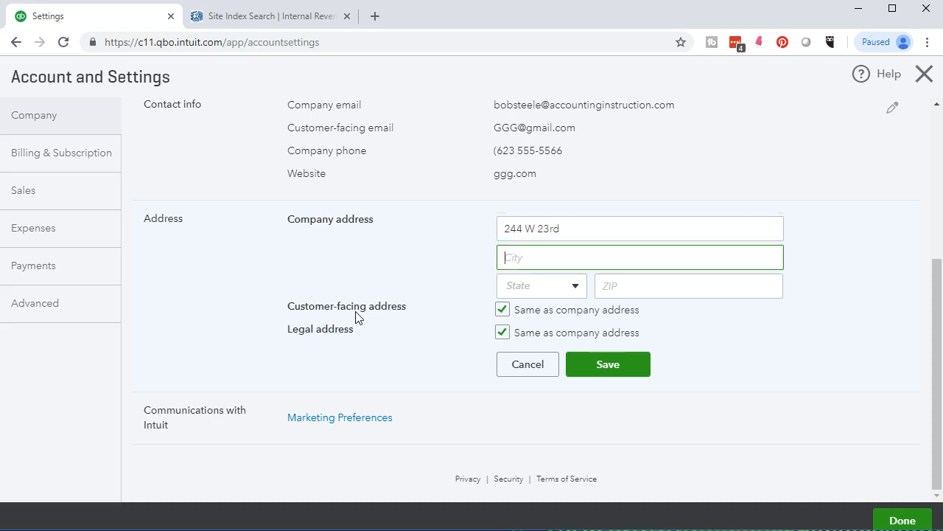
pyautogui.write('New York')
pyautogui.press('Tab')
pyautogui.write('NY')
pyautogui.click(575, 288)
# - Fill in the ZIP code and give customers a separate address from the company's
pyautogui.press('Tab')
pyautogui.write('10011')
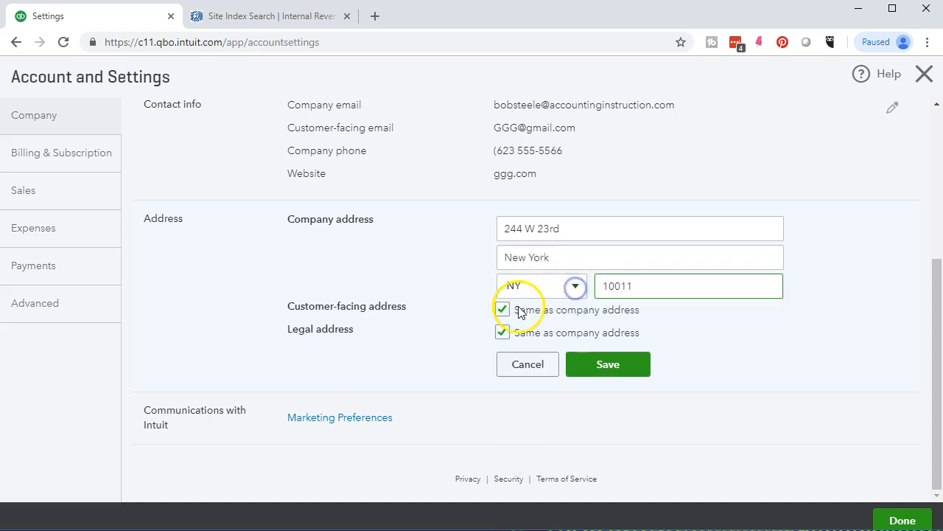
pyautogui.click(574, 293)
pyautogui.click(575, 292)
pyautogui.click(660, 285)
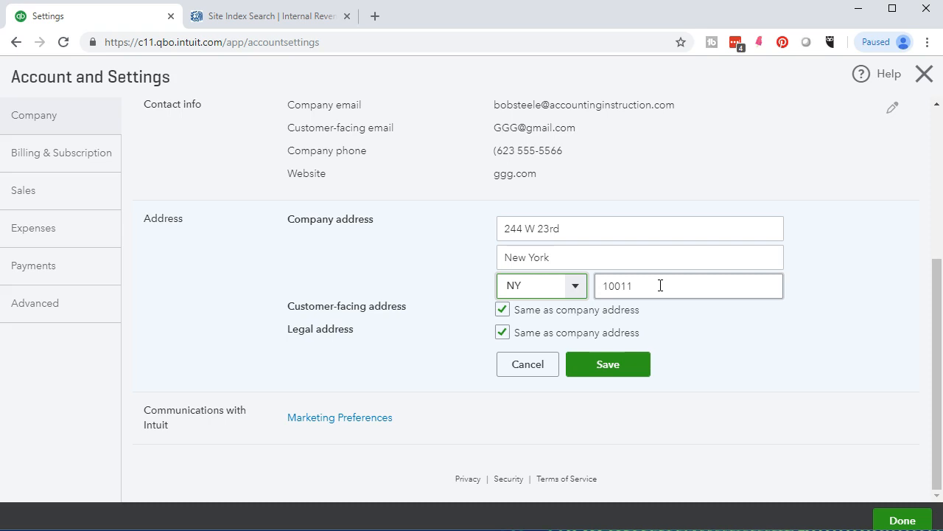
pyautogui.click(532, 348)
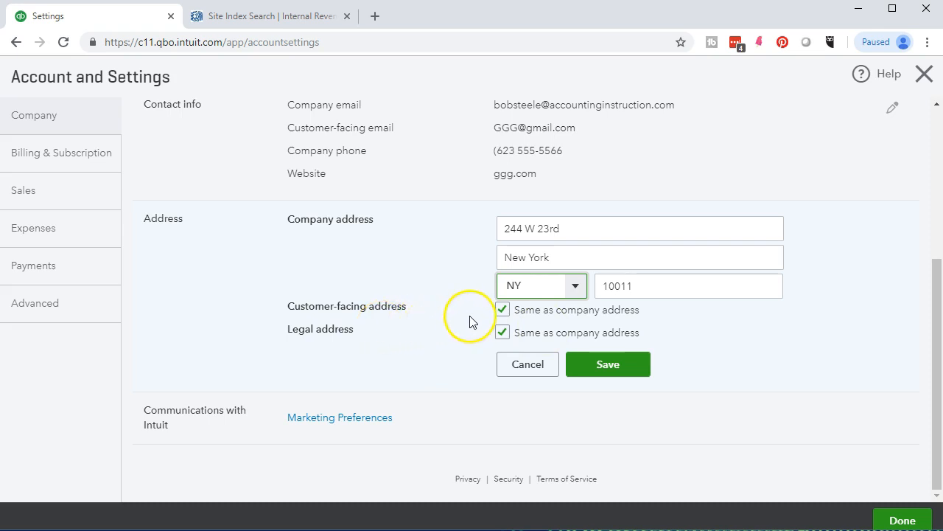
pyautogui.click(502, 310)
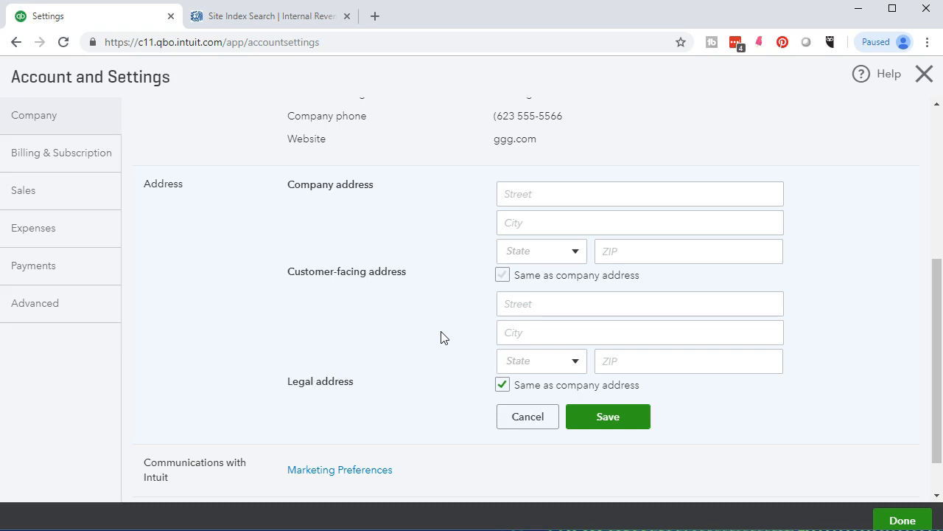
# - Keep customer-facing and legal addresses same as the company address, and save the address
pyautogui.click(502, 274)
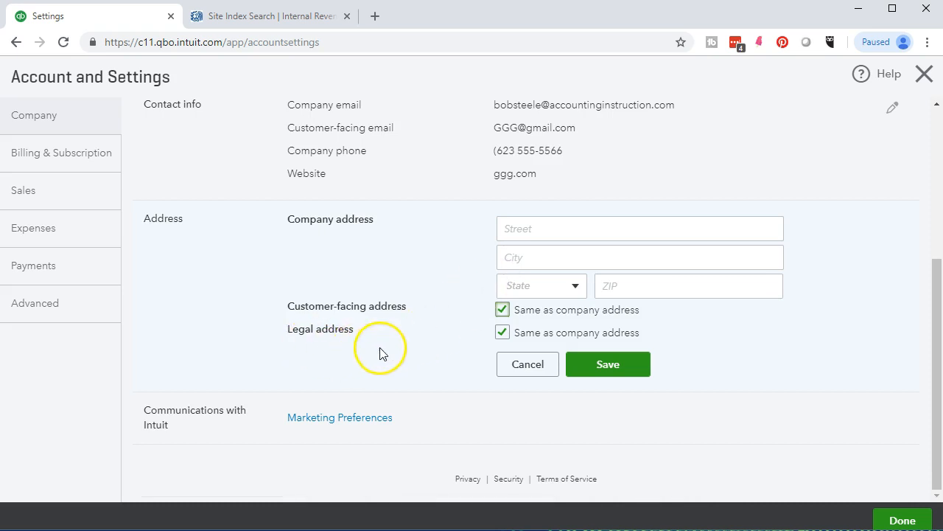
pyautogui.click(501, 332)
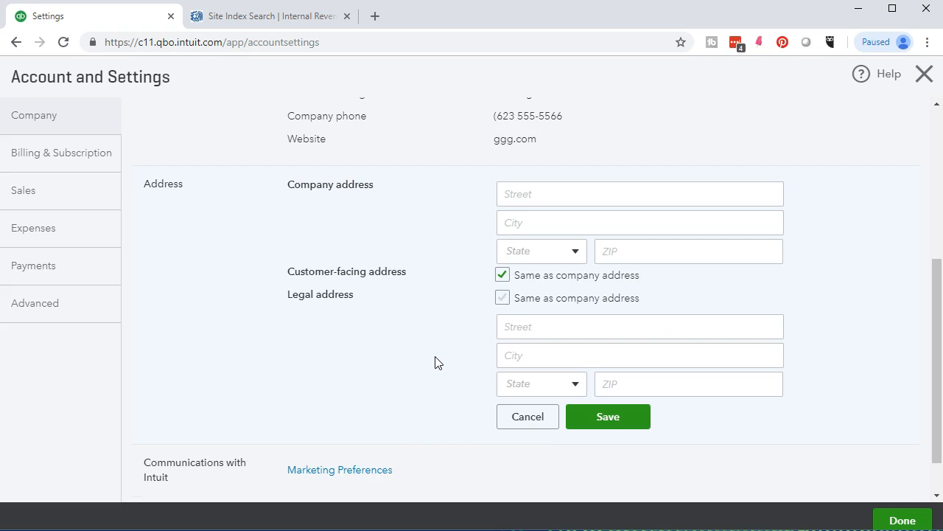
pyautogui.click(503, 297)
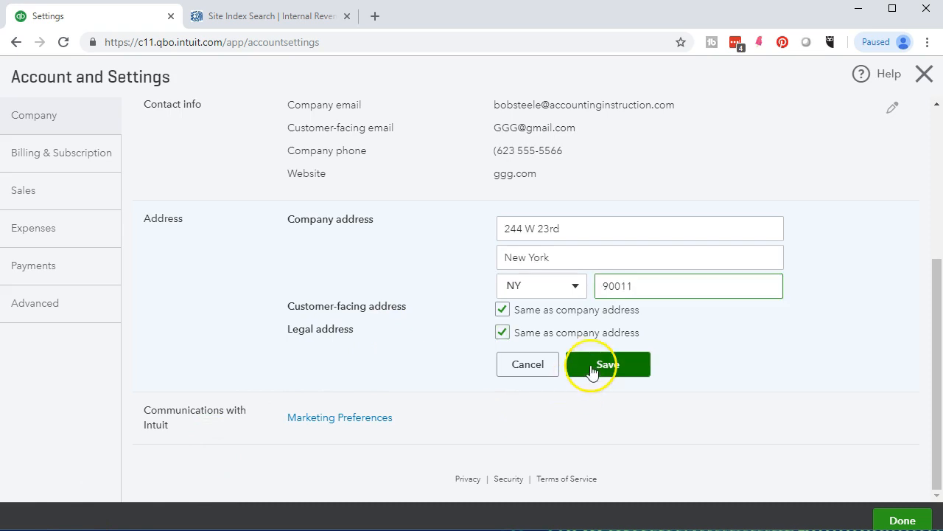
pyautogui.click(592, 366)
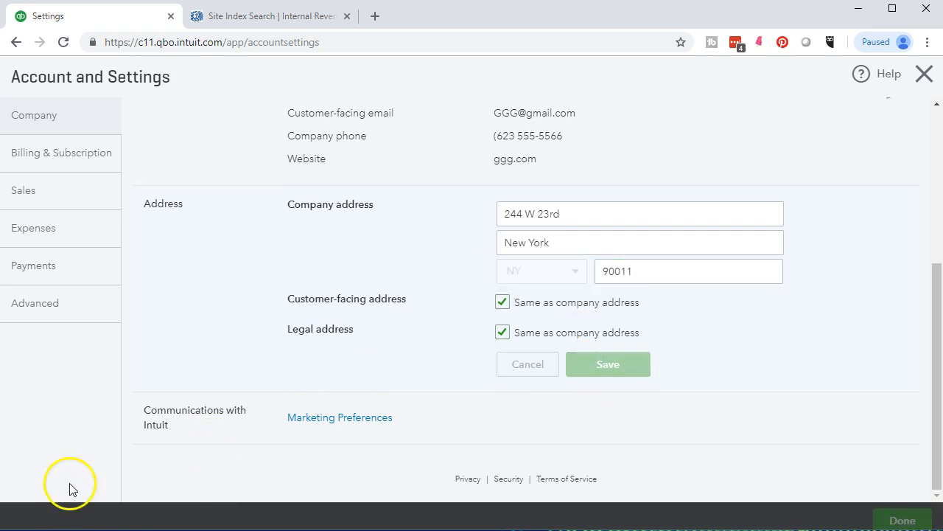
pyautogui.click(329, 420)
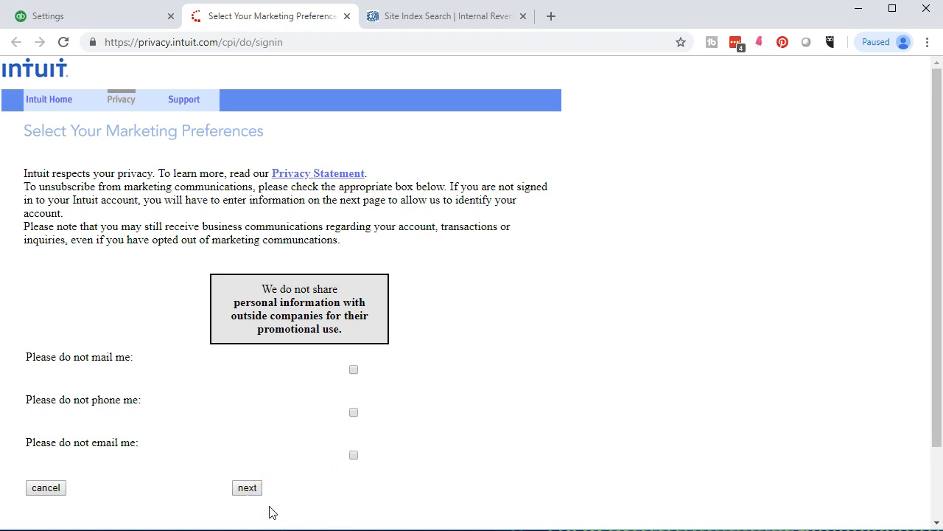
pyautogui.click(347, 15)
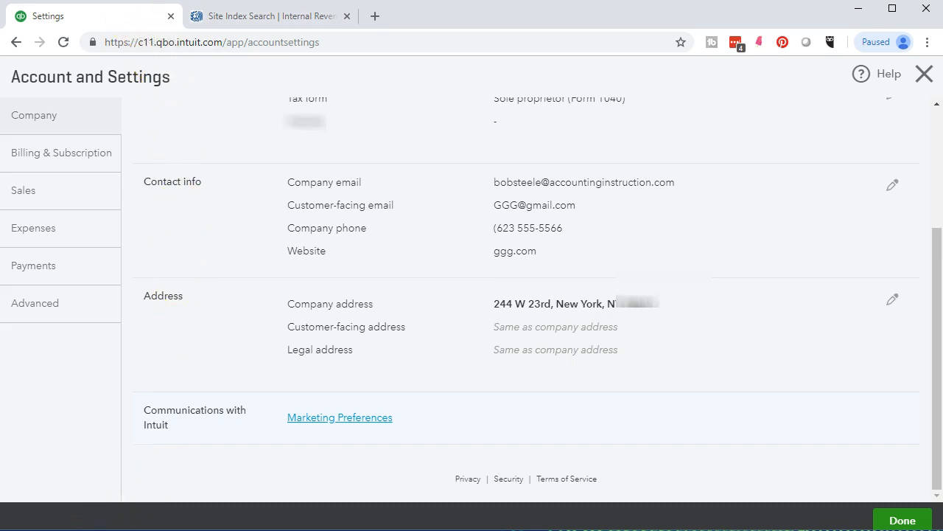
# - Review Billing & Subscription showing QuickBooks Plus, then move on to the Sales settings
pyautogui.click(68, 162)
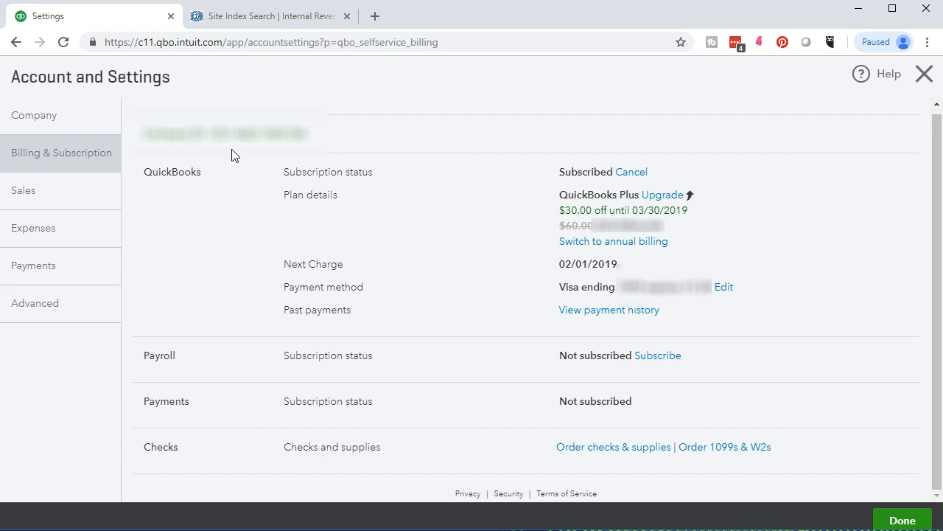
pyautogui.click(209, 188)
pyautogui.click(354, 198)
# - Open the Sales settings and put Sales form content into edit mode, terms still Net 30
pyautogui.click(57, 204)
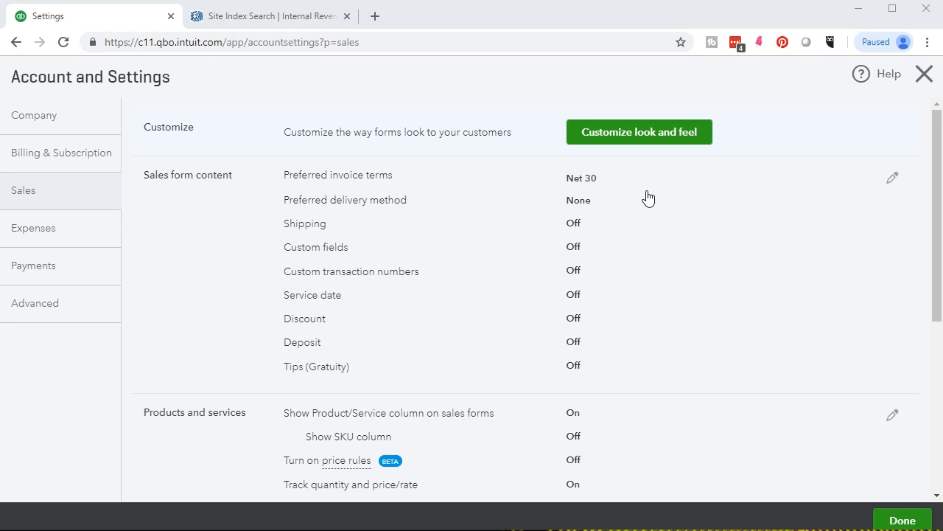
pyautogui.click(747, 233)
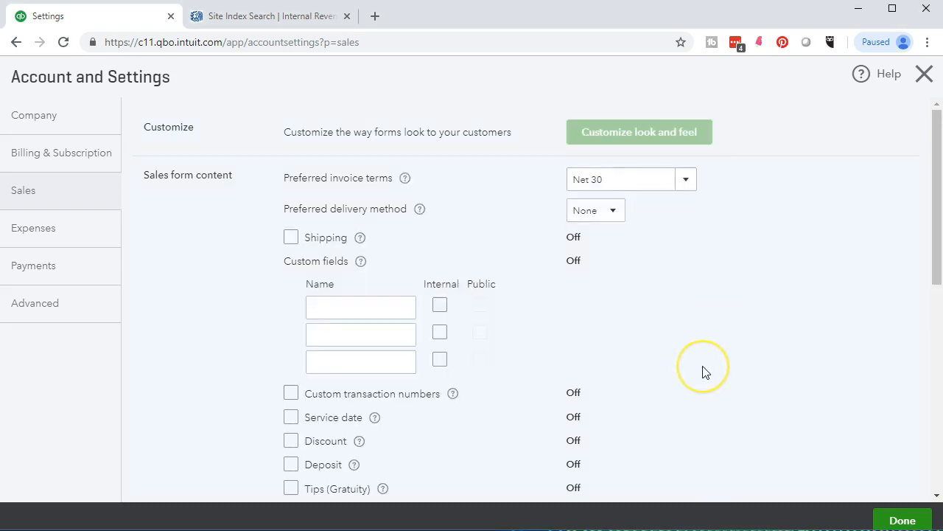
pyautogui.scroll(-1, 702, 371)
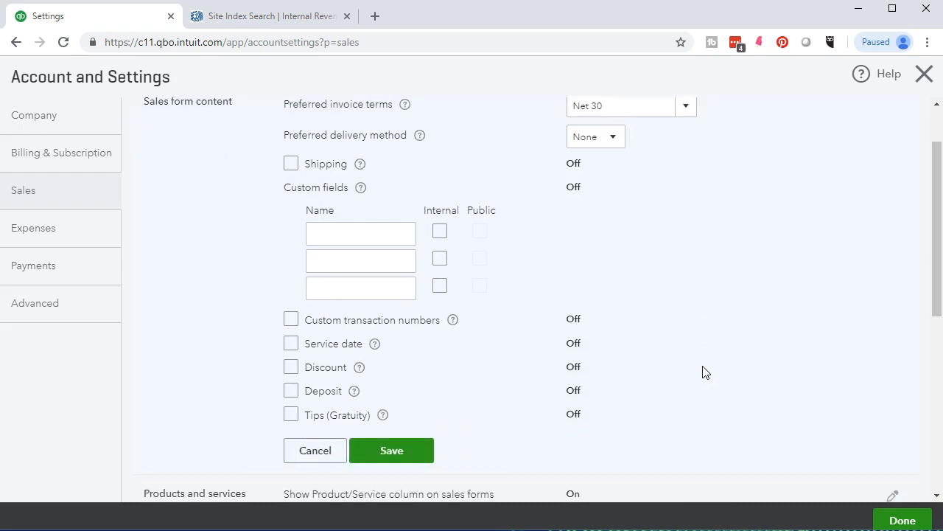
pyautogui.scroll(1, 703, 372)
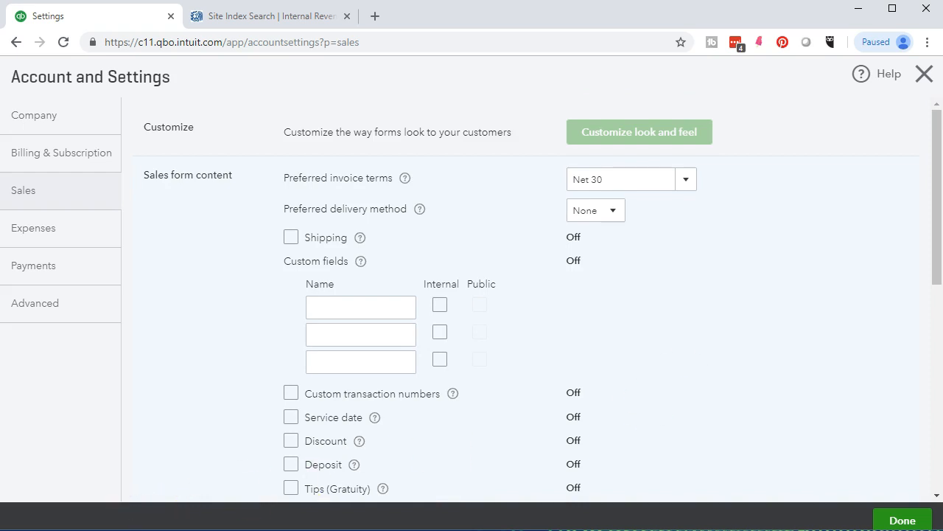
pyautogui.scroll(-1, 180, 373)
pyautogui.scroll(1, 181, 374)
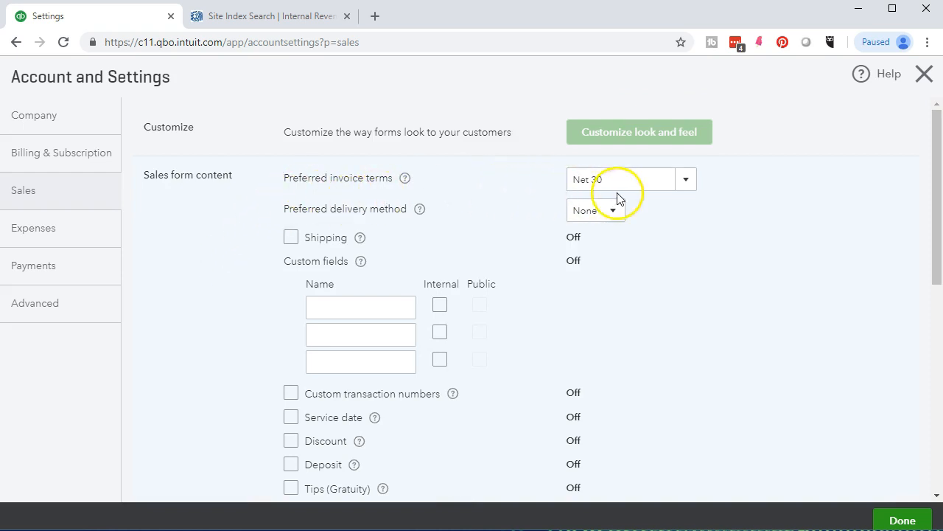
pyautogui.click(690, 184)
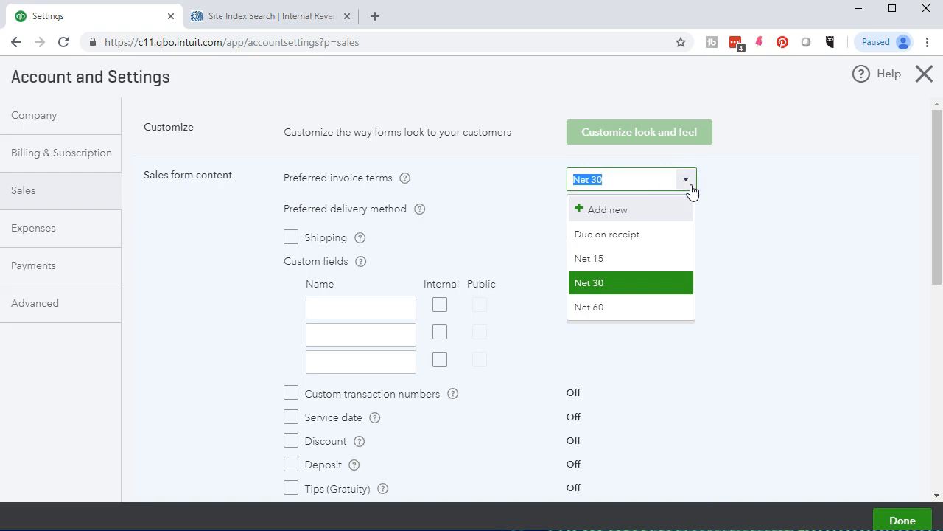
pyautogui.click(690, 185)
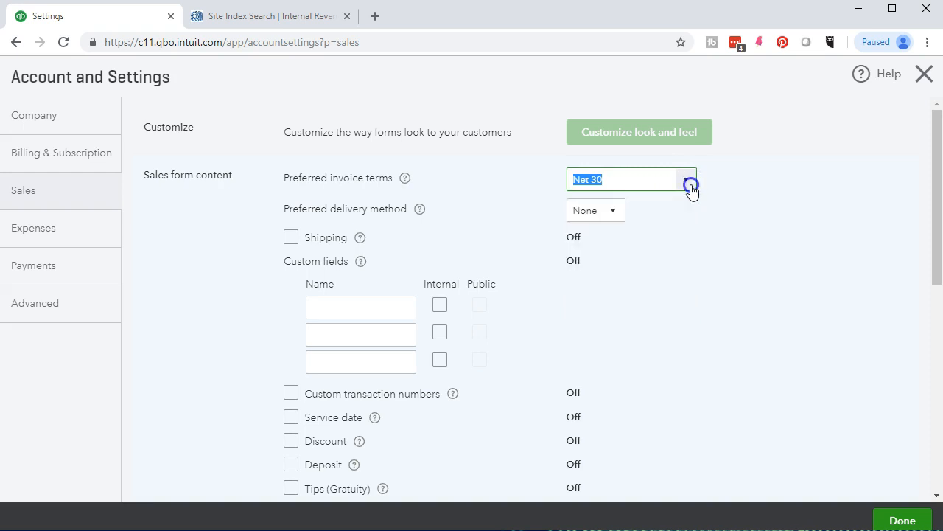
pyautogui.scroll(-2, 670, 417)
pyautogui.scroll(-1, 669, 420)
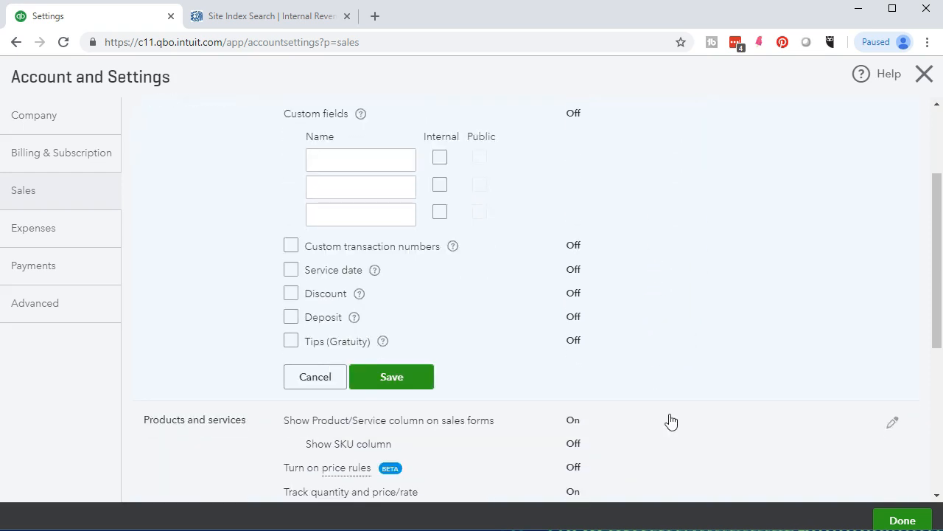
pyautogui.click(360, 295)
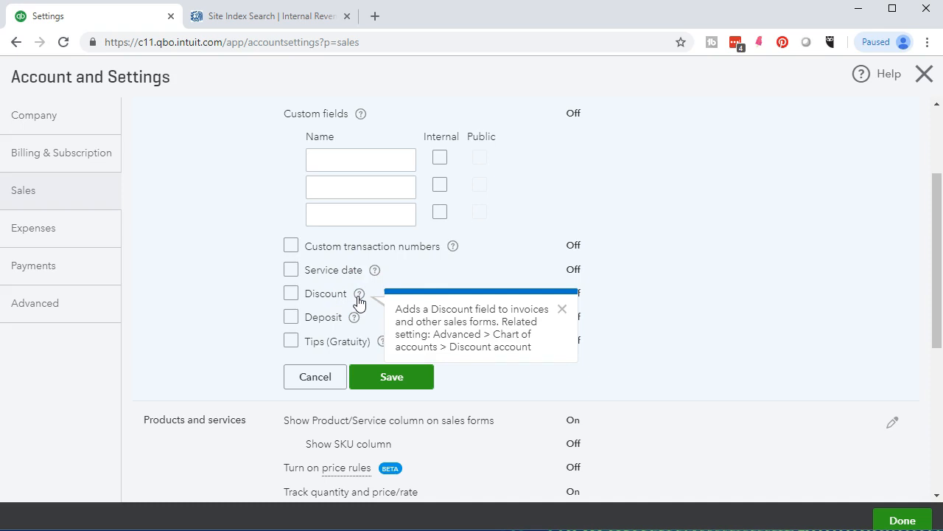
pyautogui.click(218, 302)
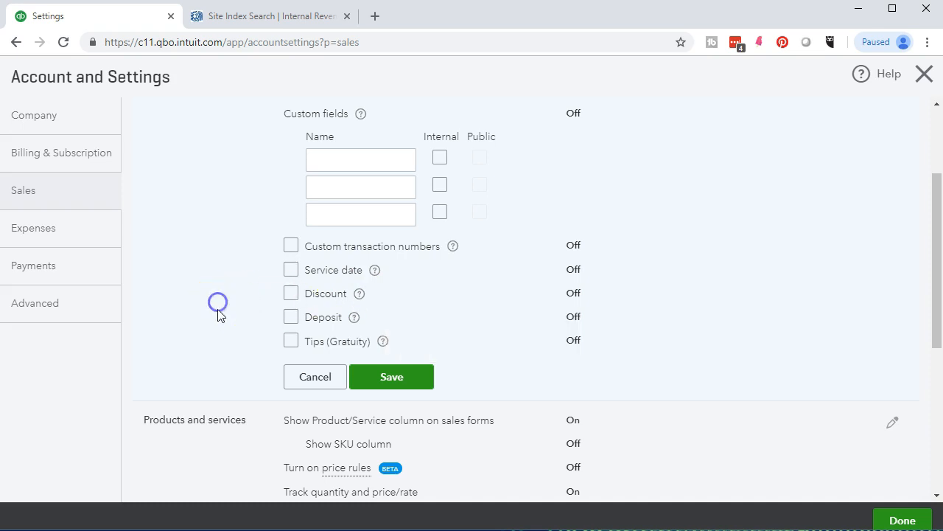
pyautogui.click(353, 319)
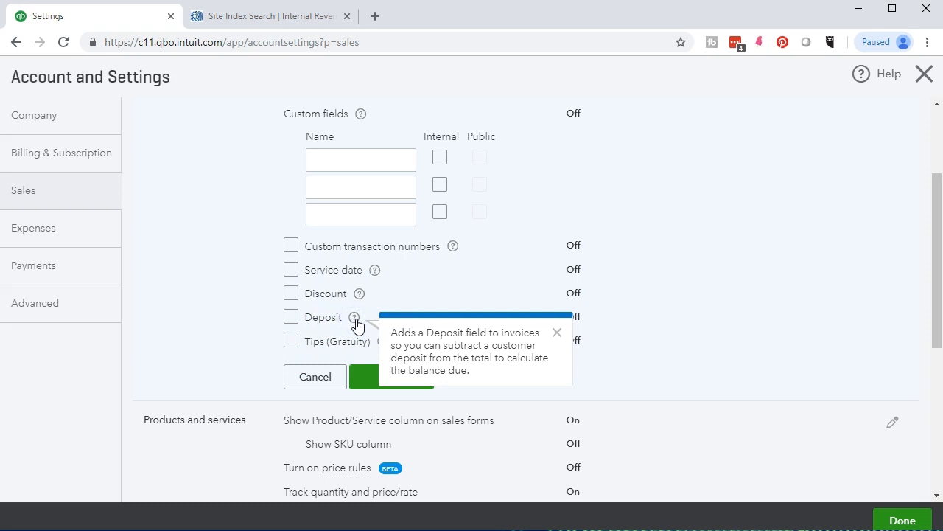
pyautogui.click(179, 323)
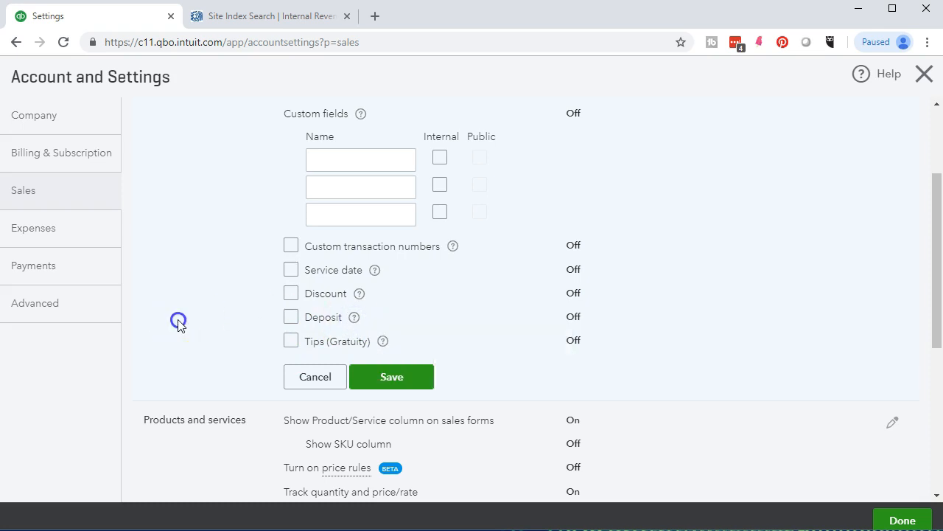
pyautogui.click(383, 341)
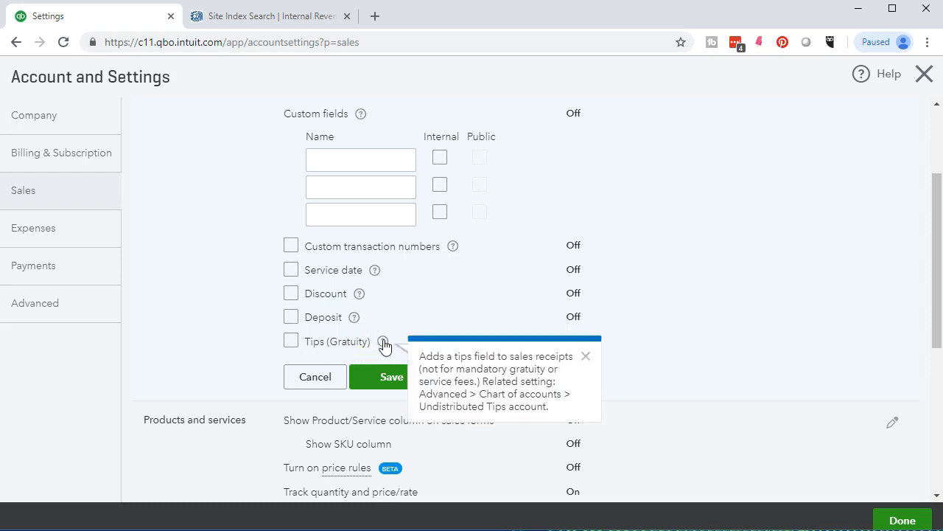
pyautogui.click(382, 343)
pyautogui.click(185, 318)
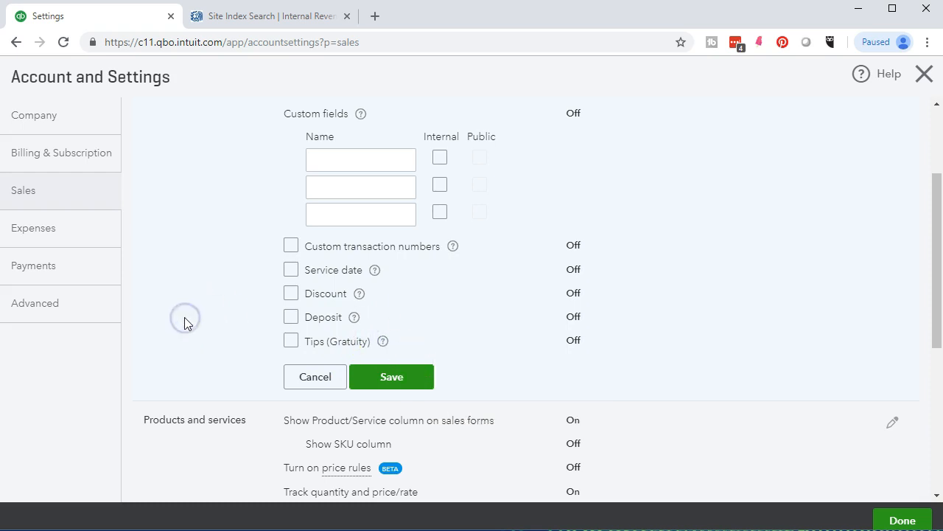
pyautogui.scroll(-2, 185, 320)
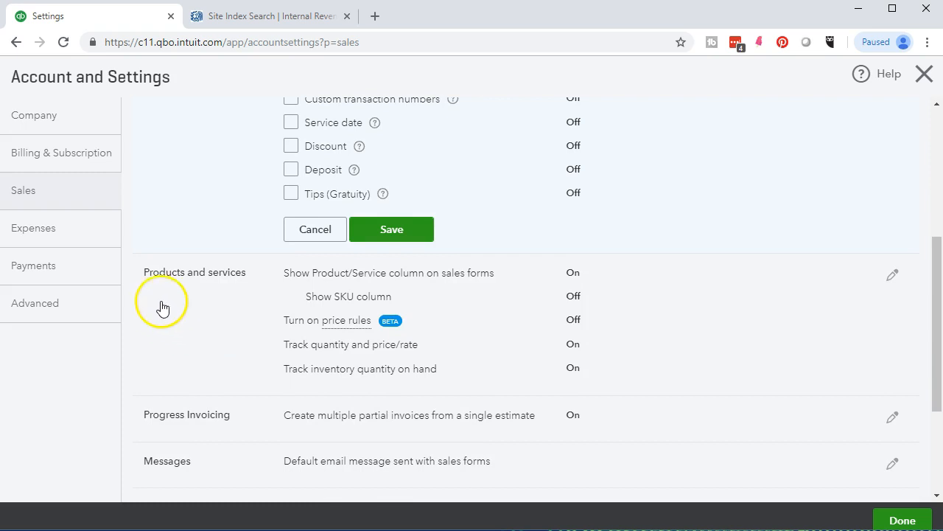
pyautogui.click(185, 306)
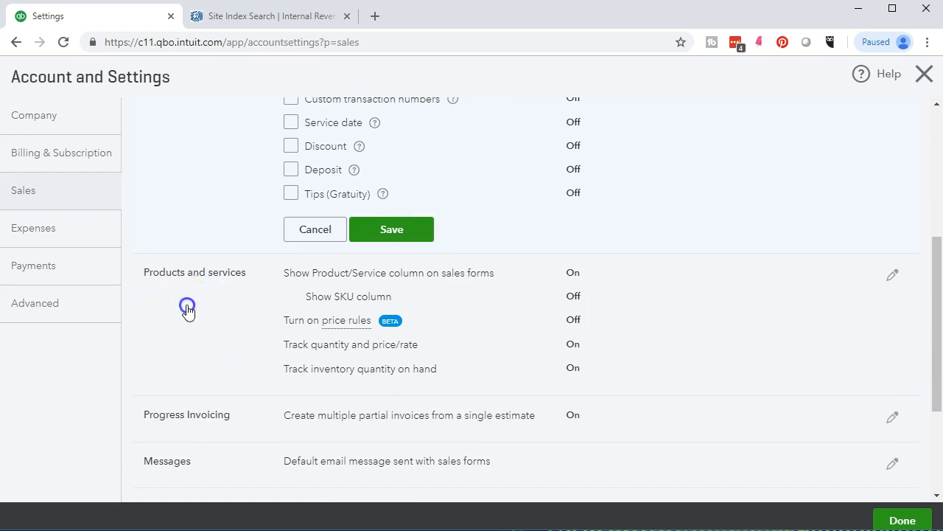
# - Leave Products and services unchanged, then open Progress Invoicing and the Messages section for editing
pyautogui.scroll(1, 191, 316)
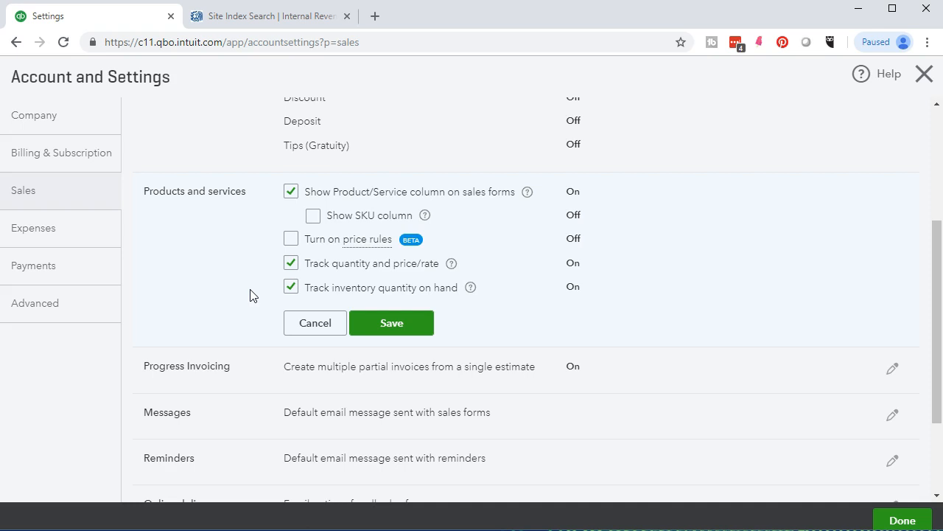
pyautogui.scroll(-1, 251, 295)
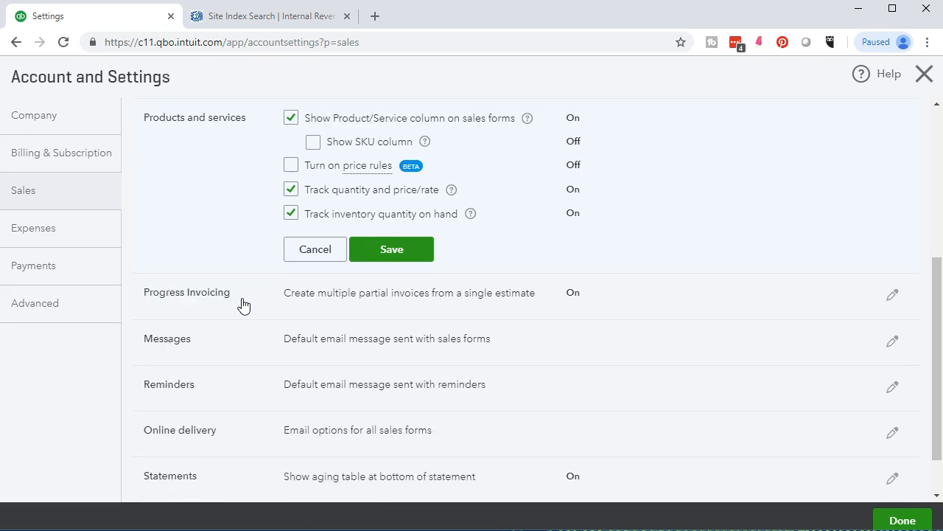
pyautogui.click(243, 299)
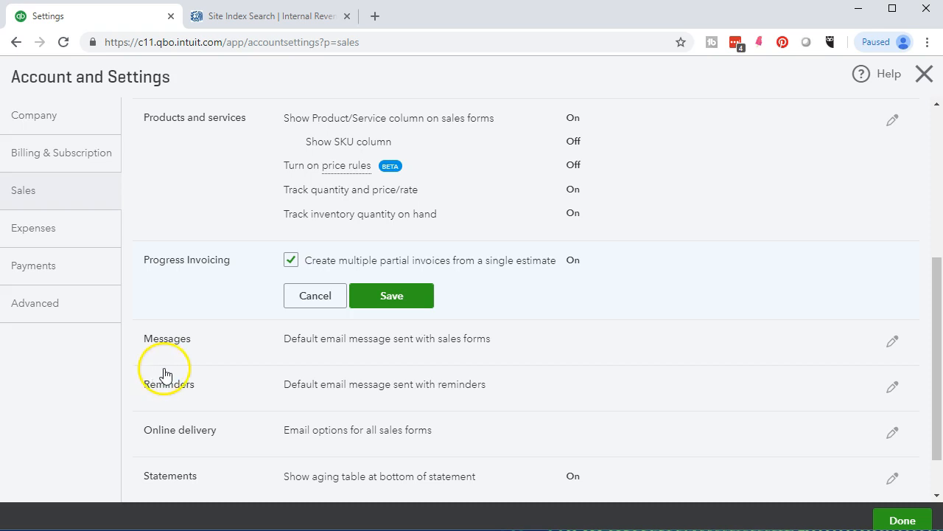
pyautogui.click(182, 350)
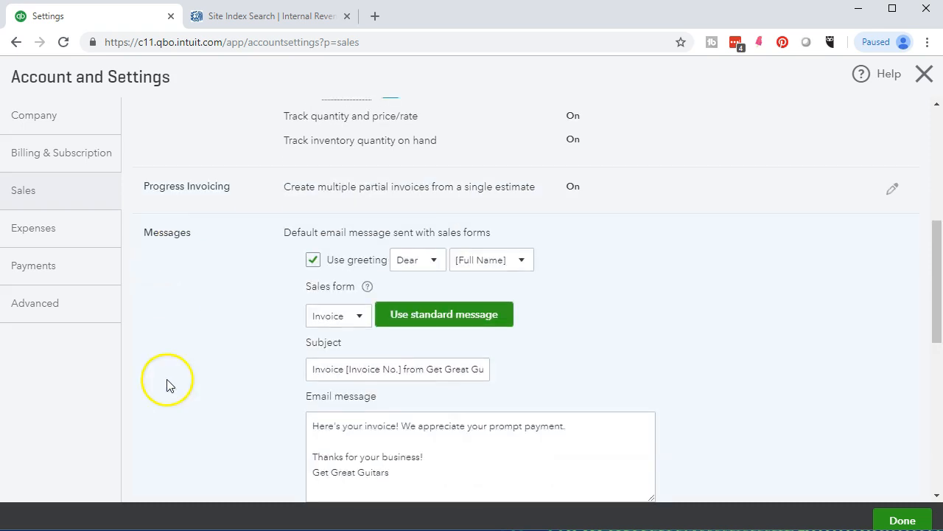
# - Review the default invoice email message, checking the sales form list but keeping Invoice selected
pyautogui.scroll(-1, 229, 263)
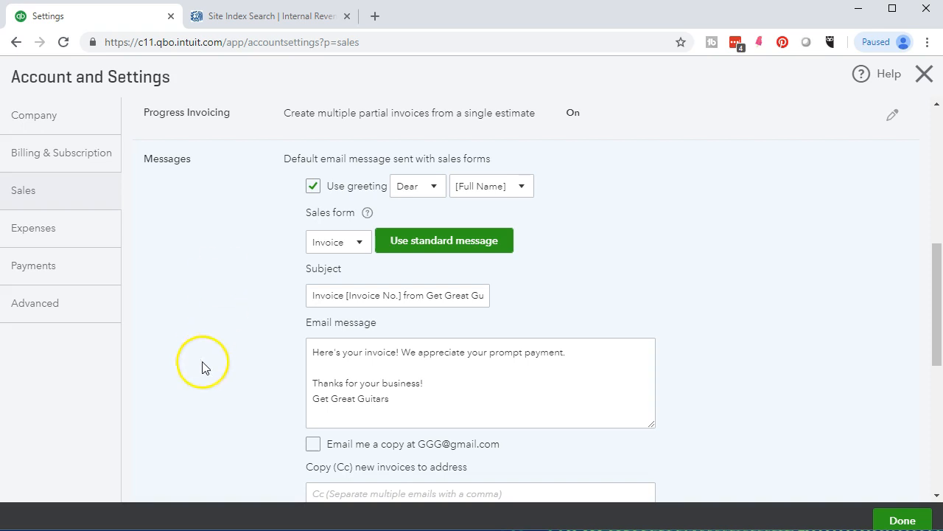
pyautogui.click(361, 251)
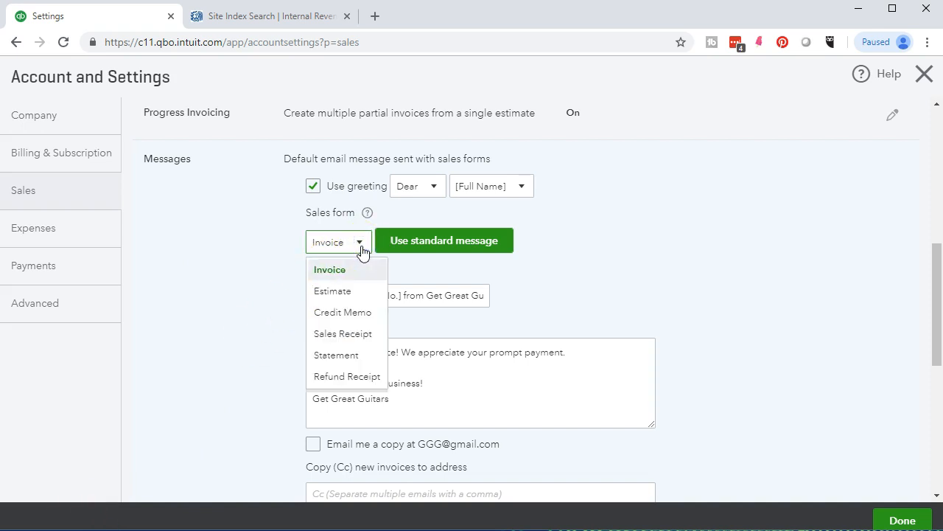
pyautogui.click(361, 249)
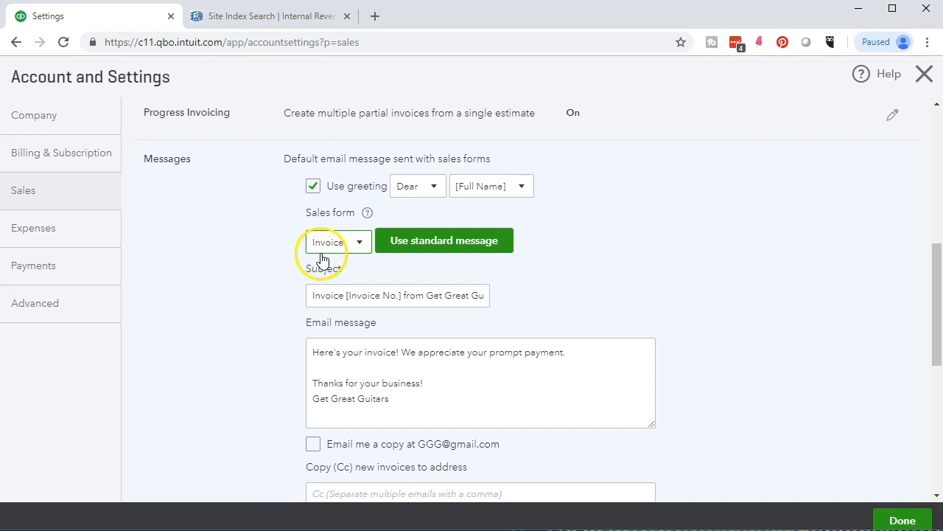
pyautogui.scroll(-1, 238, 293)
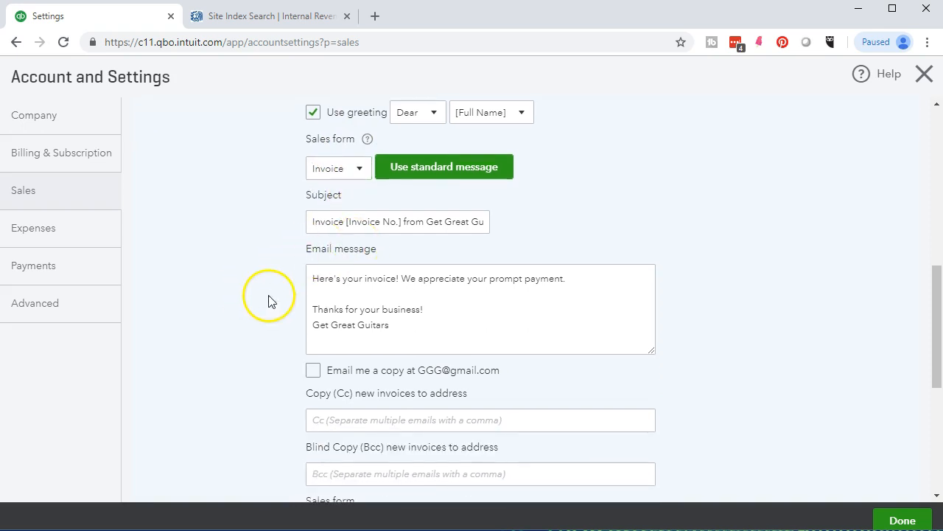
pyautogui.scroll(-1, 260, 303)
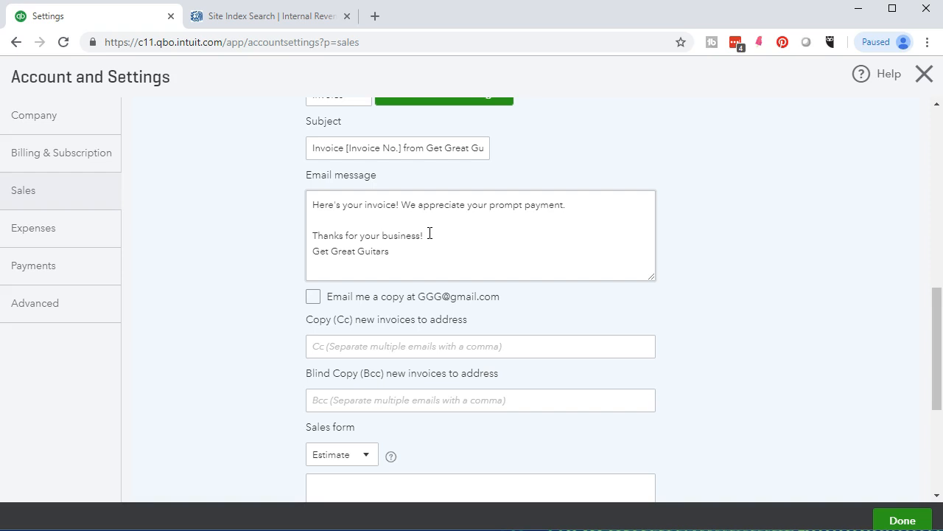
pyautogui.click(391, 252)
pyautogui.click(270, 321)
pyautogui.click(313, 298)
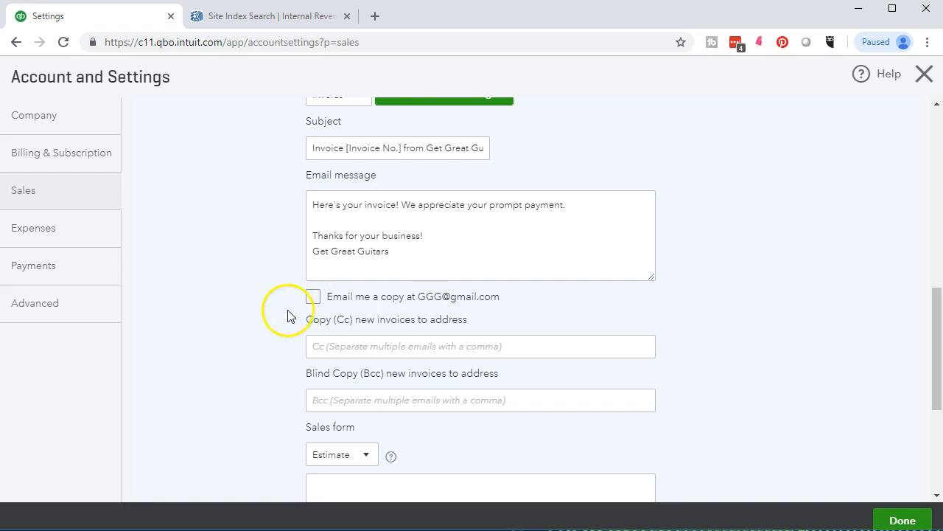
pyautogui.click(313, 351)
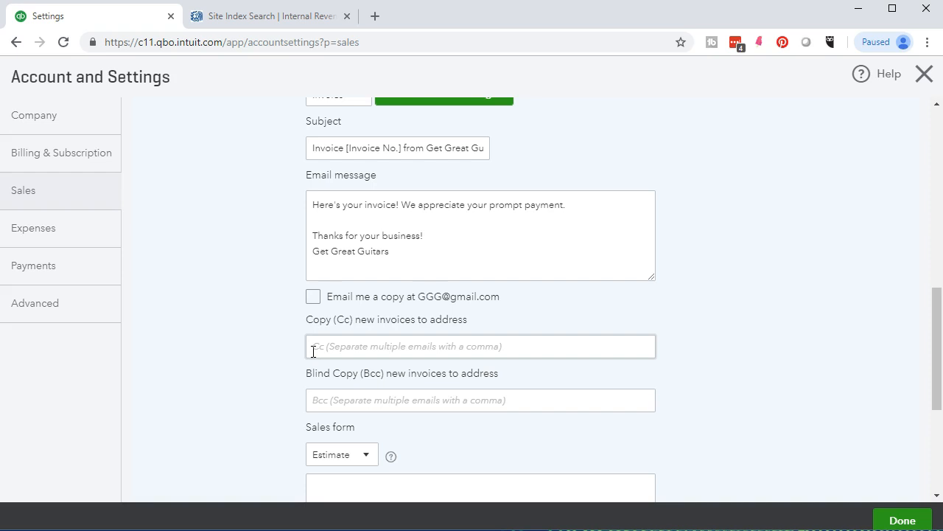
pyautogui.click(315, 400)
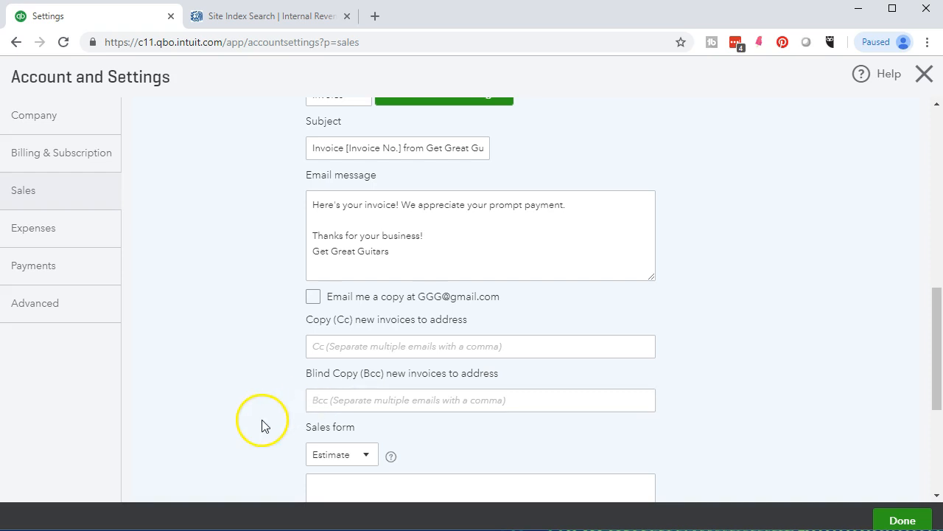
pyautogui.scroll(-1, 261, 422)
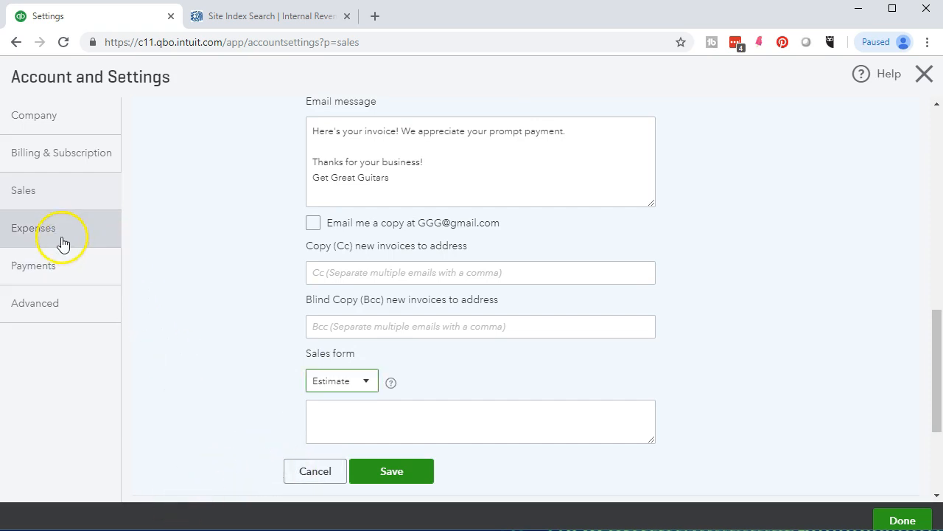
pyautogui.click(60, 242)
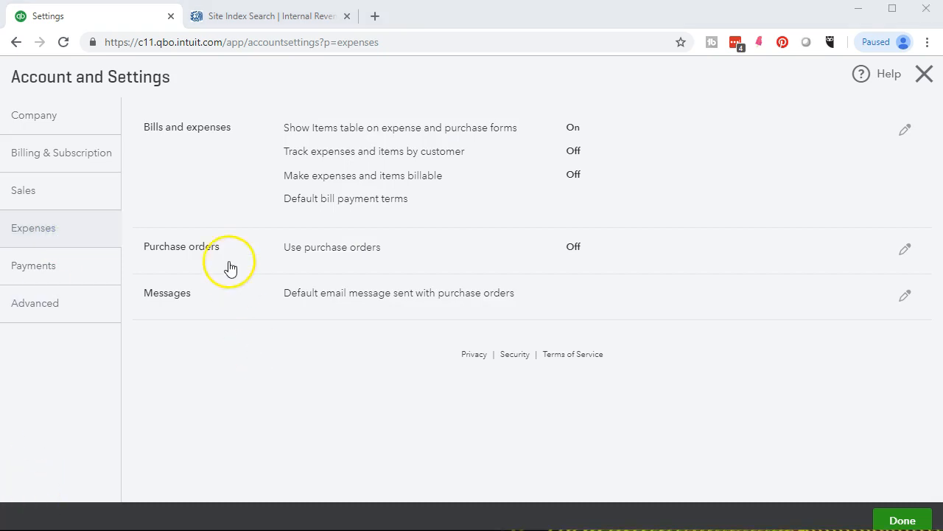
# - Review the Bills and expenses options and their help on tracking and billable expenses
pyautogui.click(211, 182)
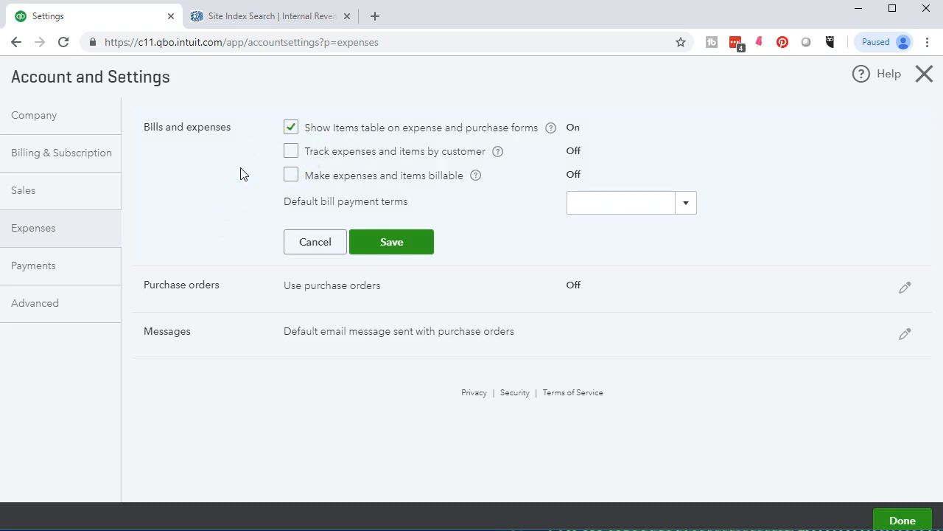
pyautogui.click(497, 156)
pyautogui.click(474, 178)
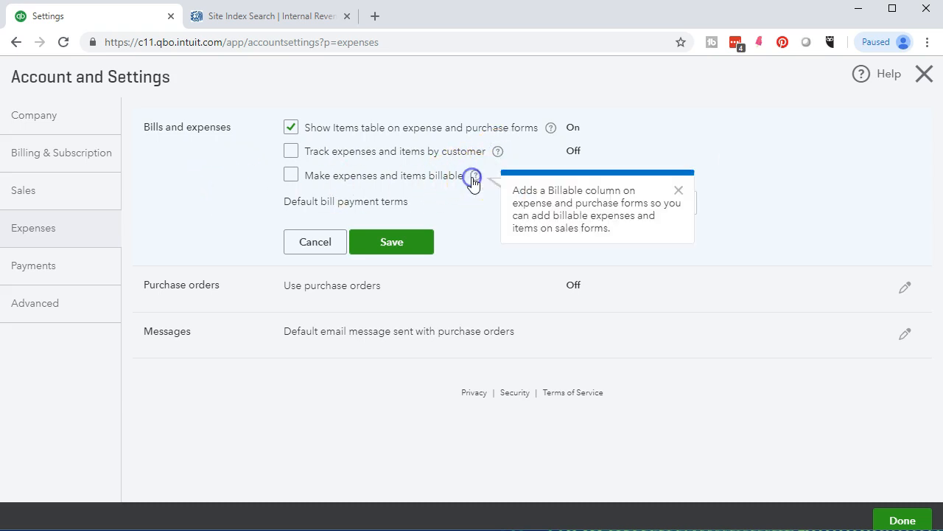
pyautogui.click(476, 204)
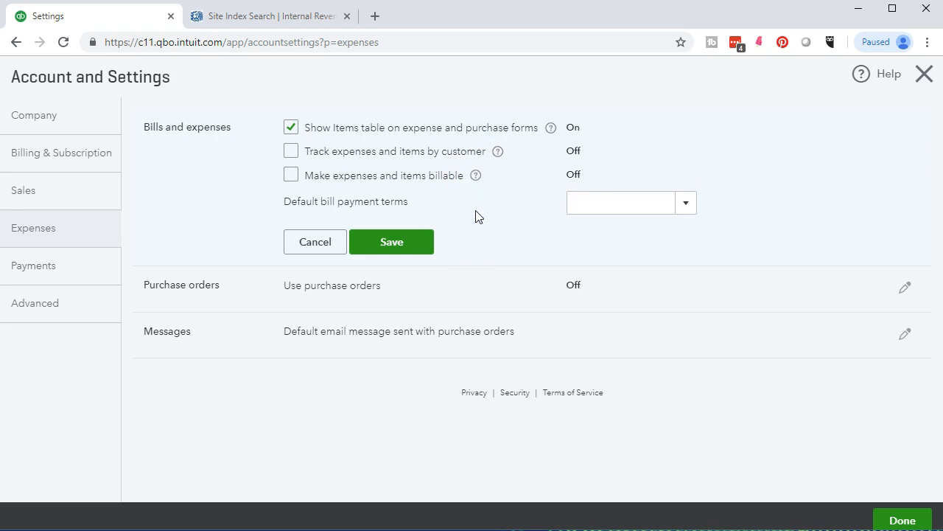
# - Turn on Use purchase orders and save the setting
pyautogui.click(467, 301)
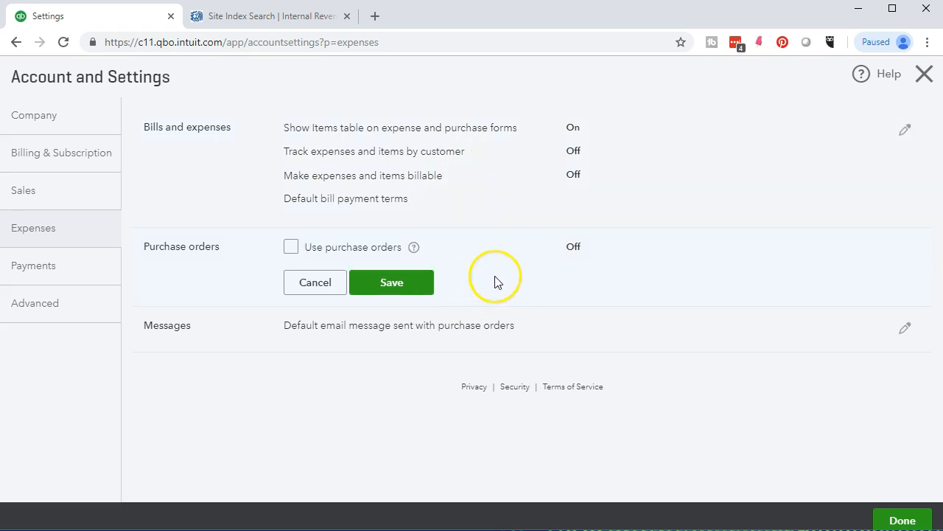
pyautogui.click(291, 247)
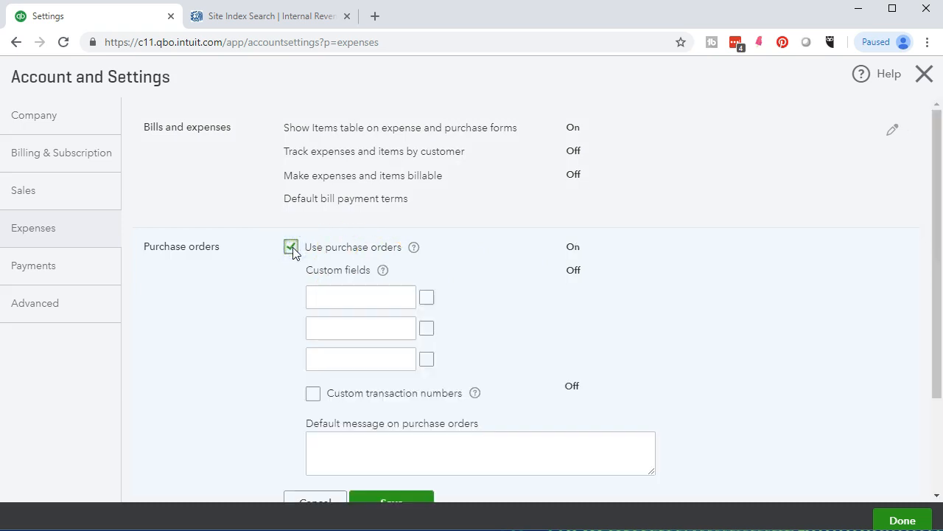
pyautogui.scroll(-1, 258, 418)
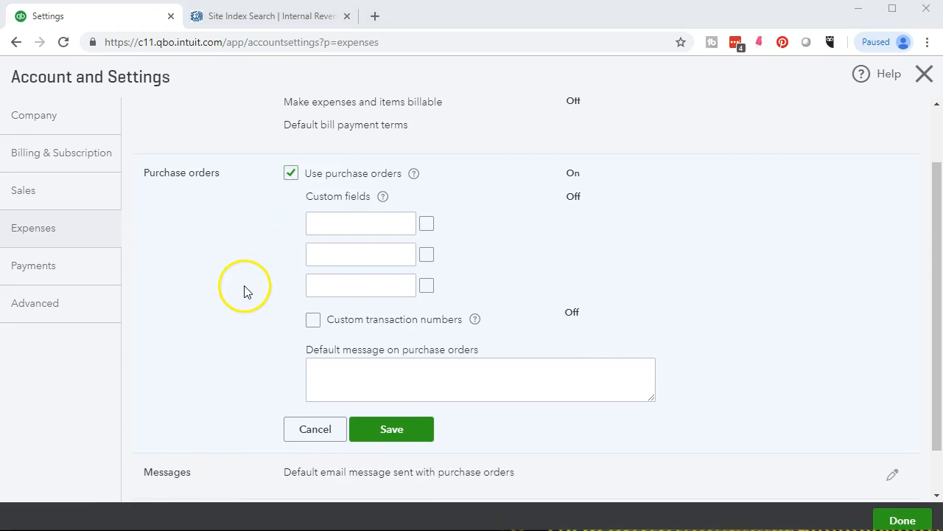
pyautogui.scroll(-1, 229, 327)
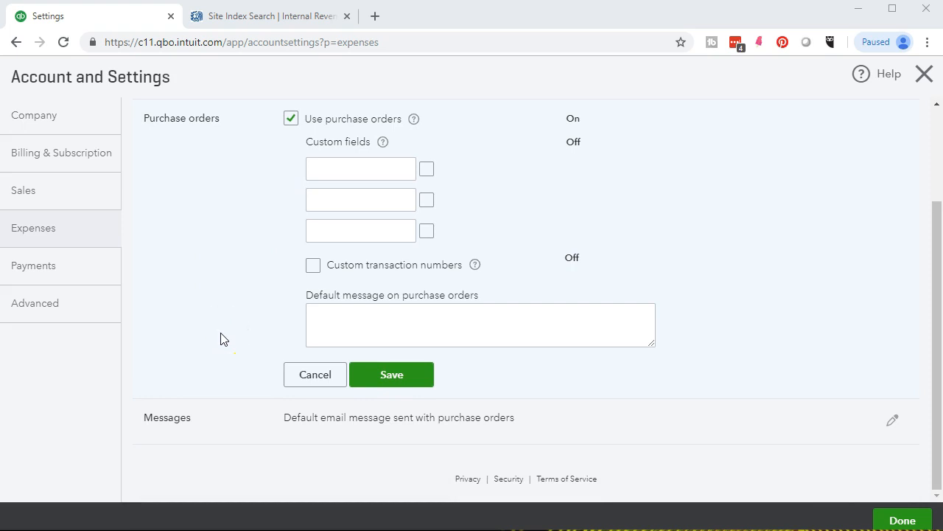
pyautogui.click(378, 374)
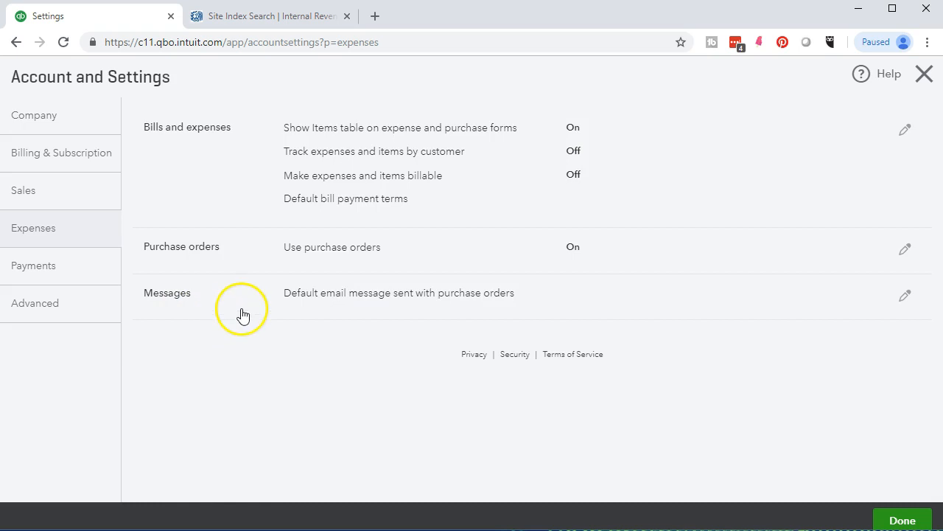
pyautogui.click(279, 298)
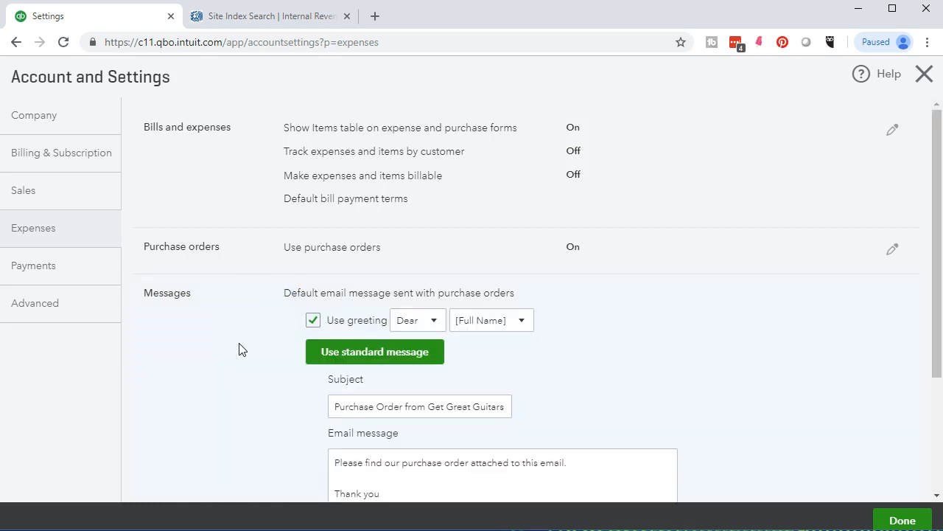
# - Scroll through the purchase order email with greeting 'Dear [Full Name]' and subject 'Purchase Order from Get Great Guitars'
pyautogui.scroll(-1, 239, 349)
pyautogui.scroll(-1, 239, 349)
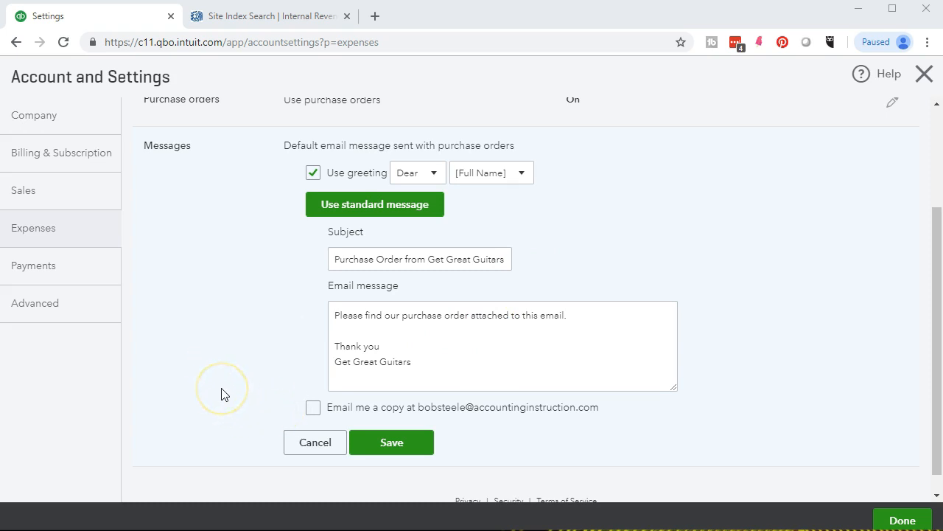
# - View the QuickBooks Payments Learn more page from the Payments settings, then go back
pyautogui.click(54, 267)
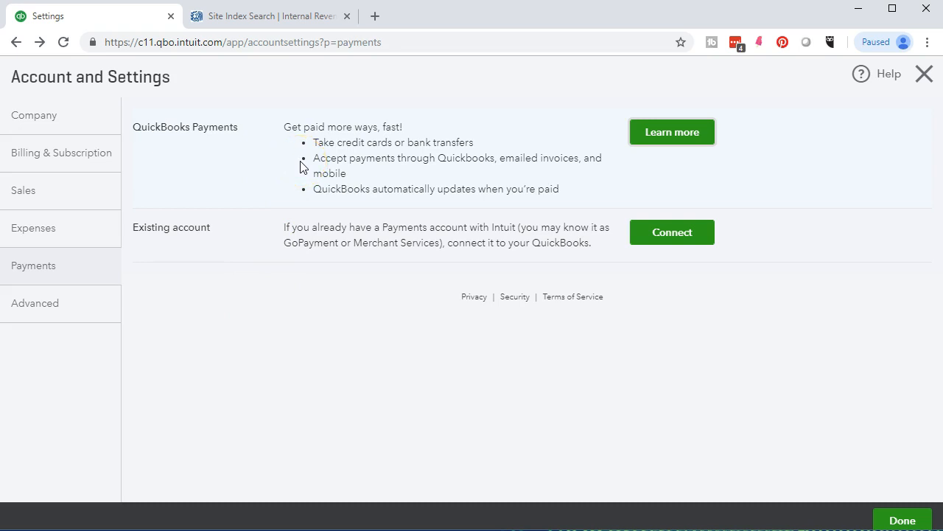
pyautogui.click(654, 142)
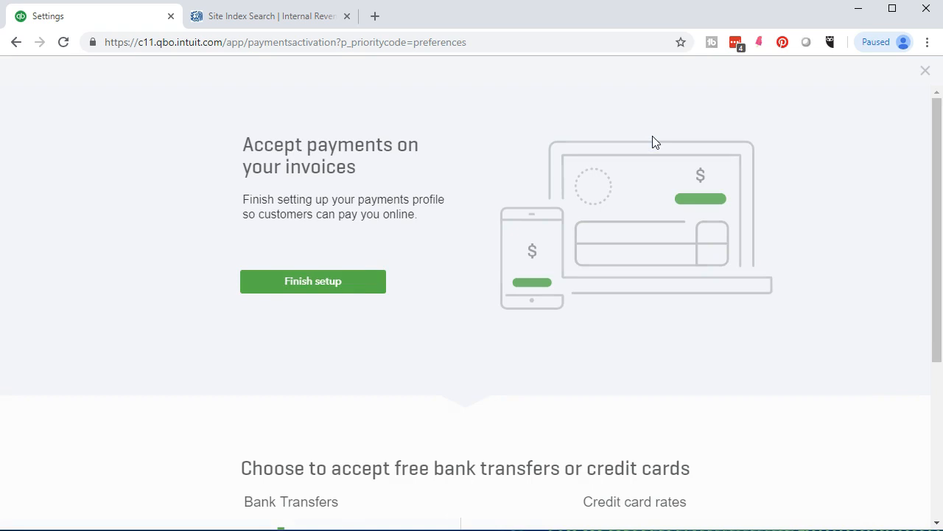
pyautogui.scroll(-4, 144, 337)
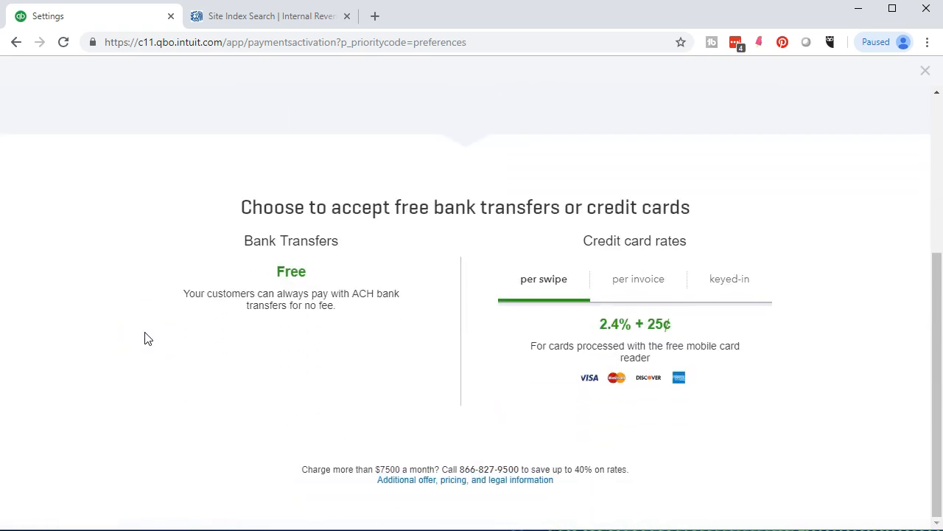
pyautogui.scroll(4, 146, 344)
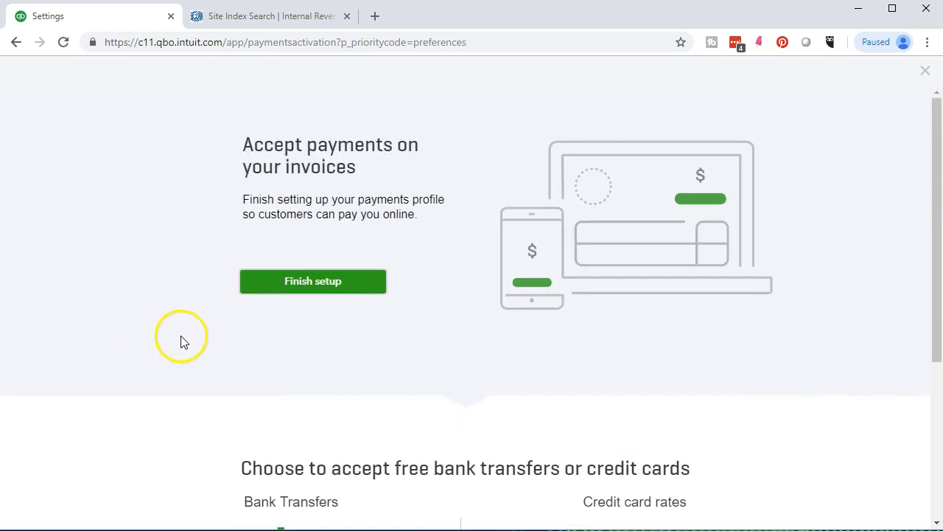
pyautogui.click(17, 42)
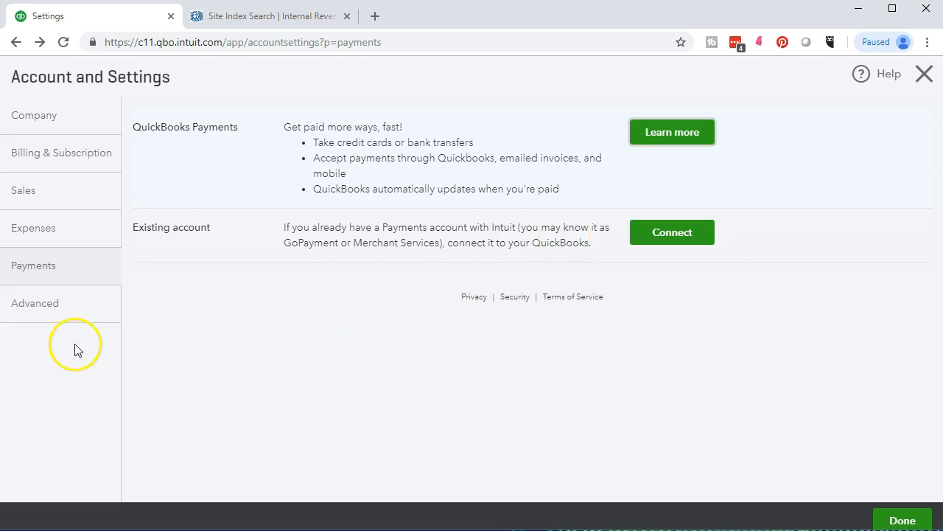
pyautogui.click(48, 319)
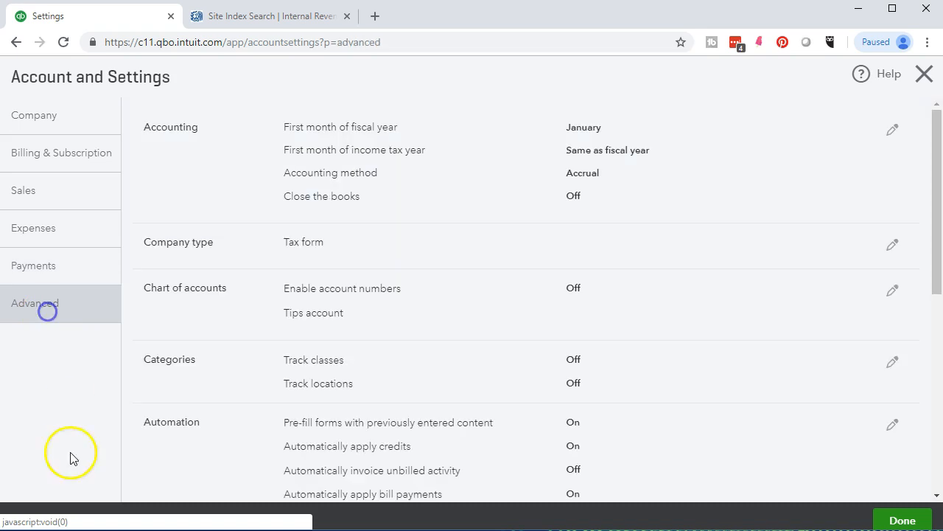
# - Review the Accounting options: January fiscal year, Accrual method, books not closed, and the close-the-books help
pyautogui.click(203, 166)
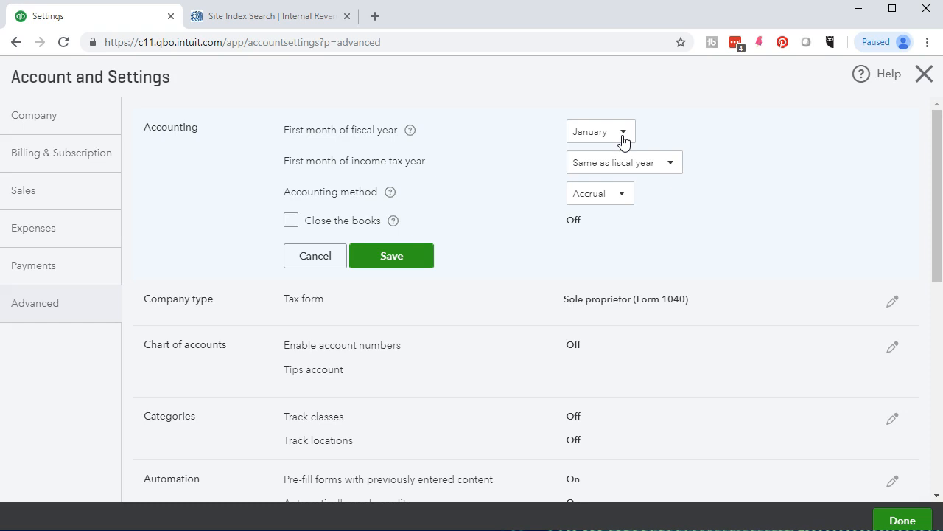
pyautogui.click(510, 162)
pyautogui.click(392, 222)
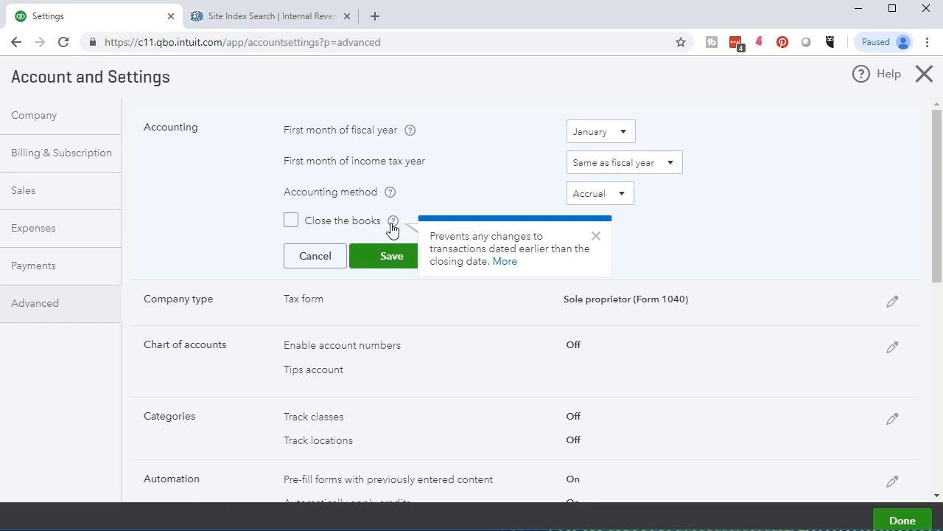
pyautogui.click(167, 206)
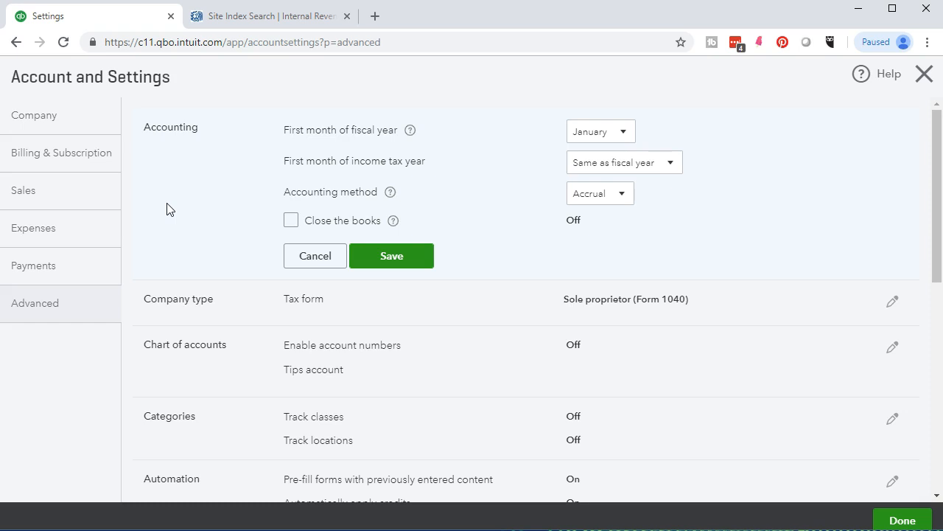
pyautogui.scroll(-1, 167, 208)
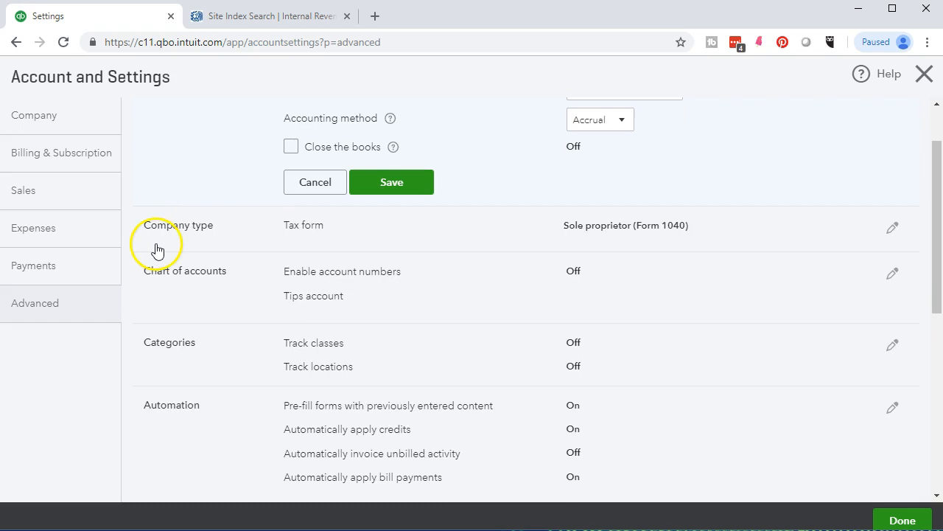
# - Review the tax form type and chart of accounts options
pyautogui.click(272, 235)
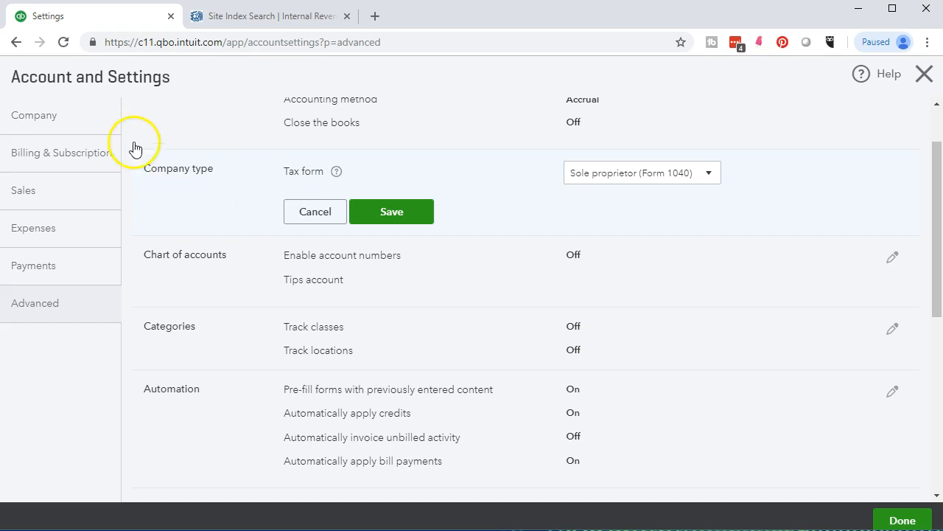
pyautogui.click(198, 279)
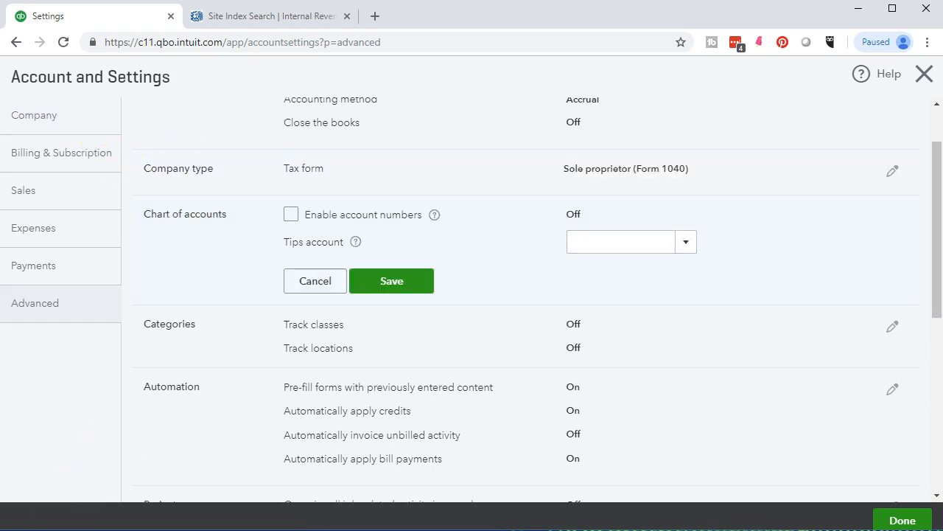
pyautogui.click(291, 220)
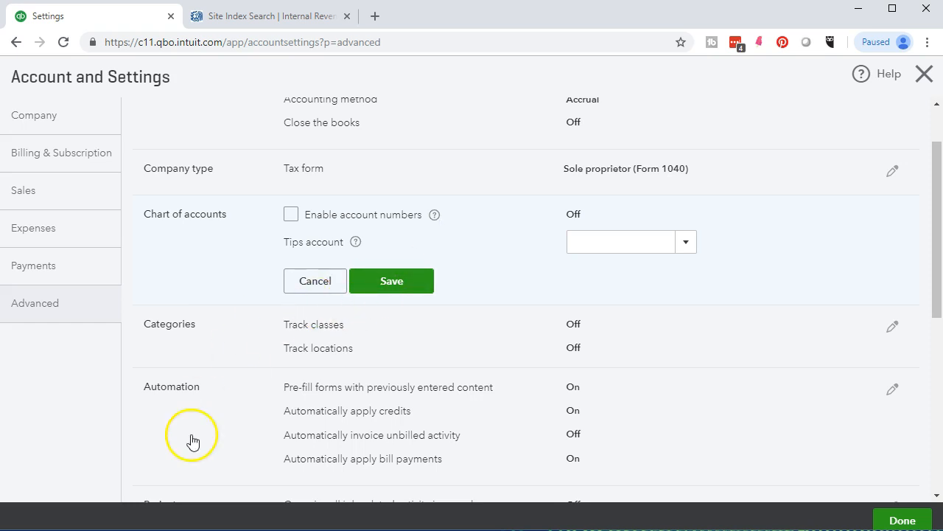
# - Leave the Tips account unset after viewing its help and account list, then open Categories
pyautogui.click(356, 242)
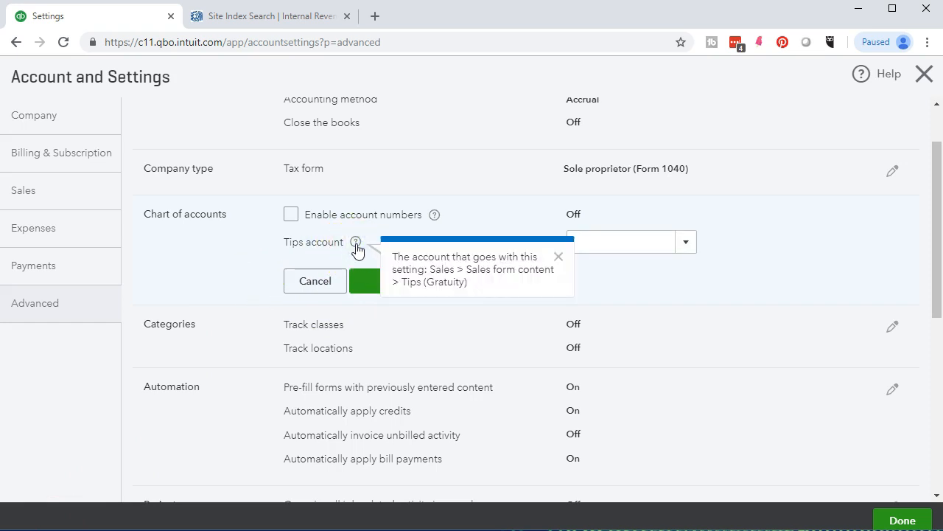
pyautogui.click(687, 243)
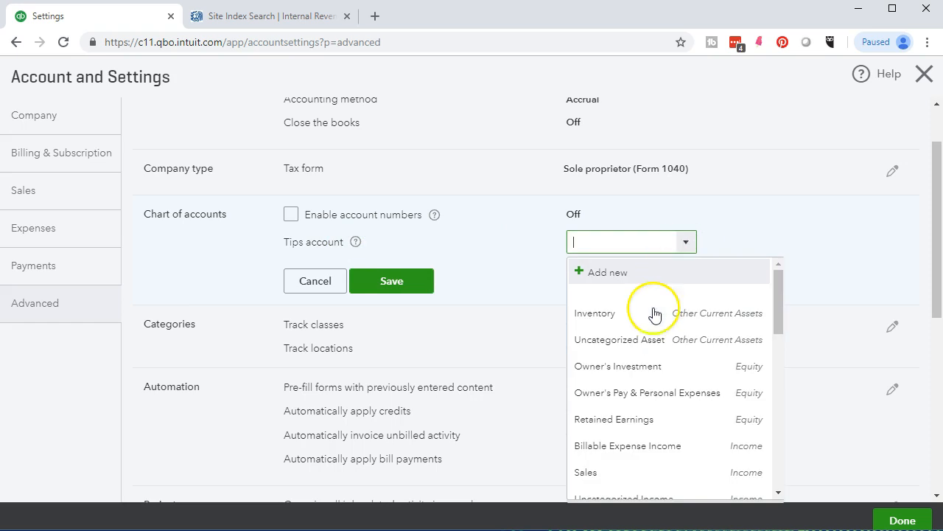
pyautogui.click(512, 262)
pyautogui.scroll(-1, 513, 265)
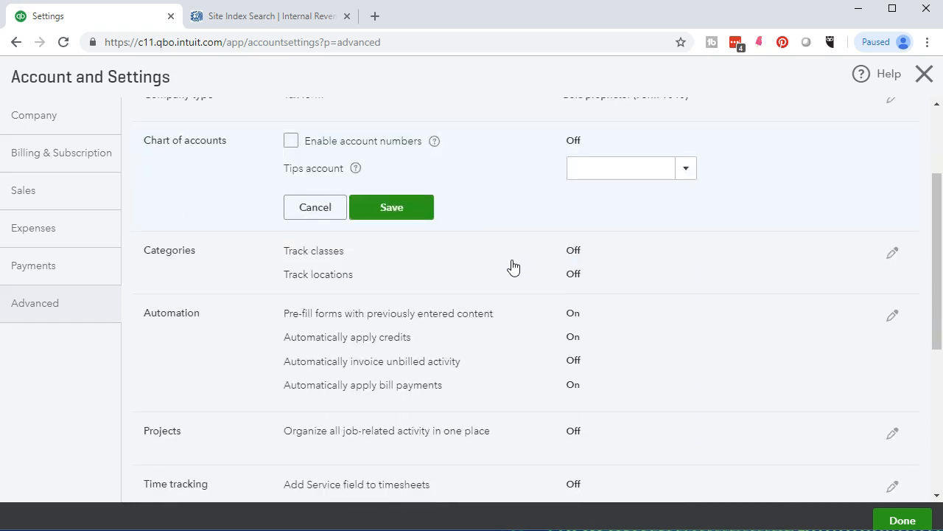
pyautogui.click(488, 276)
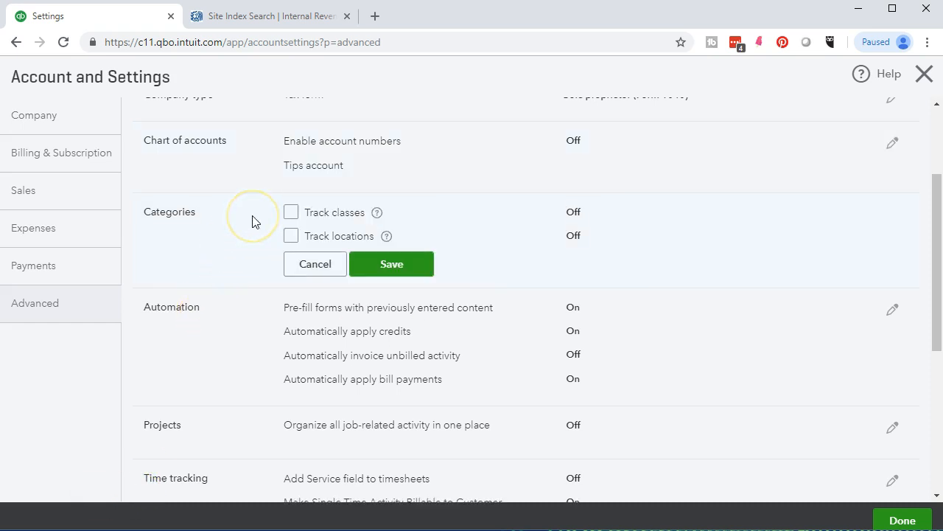
# - Keep Track classes and Track locations off, then open Automation and Projects for editing
pyautogui.click(251, 236)
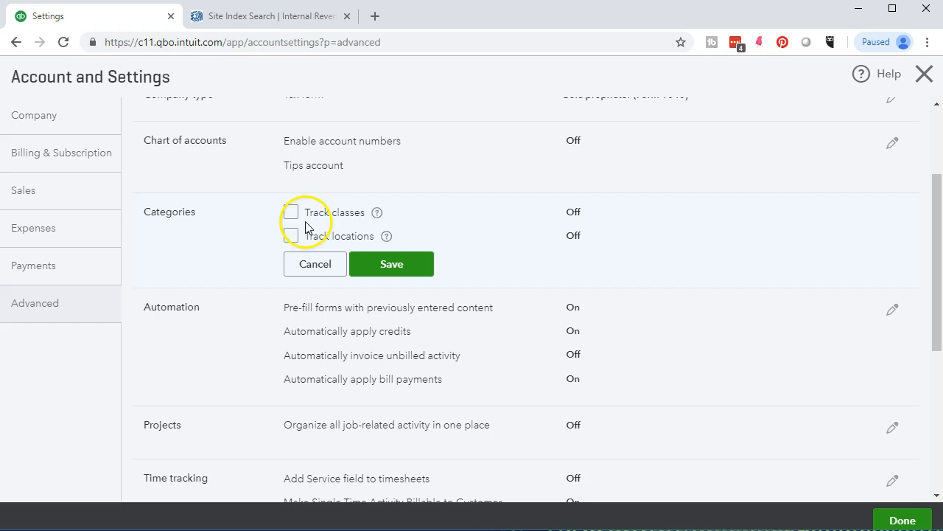
pyautogui.scroll(-1, 384, 265)
pyautogui.click(216, 297)
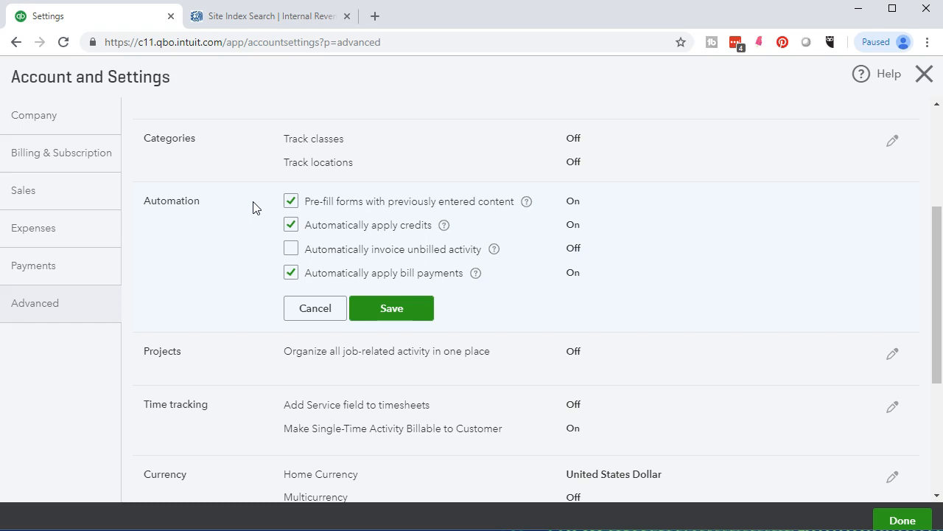
pyautogui.click(256, 232)
pyautogui.scroll(-1, 243, 274)
# - Leave Projects unchecked and open Time tracking, showing billable single-time activity and Sunday week start
pyautogui.click(231, 285)
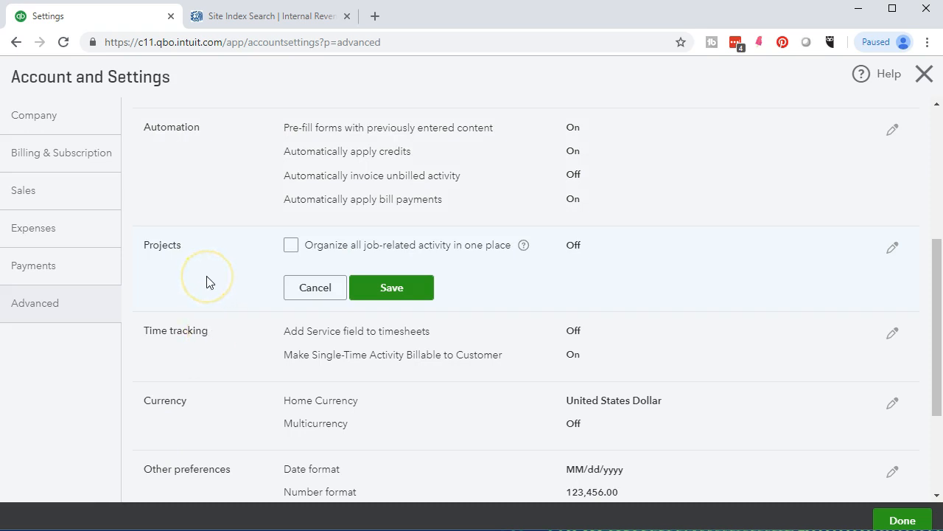
pyautogui.scroll(-1, 206, 281)
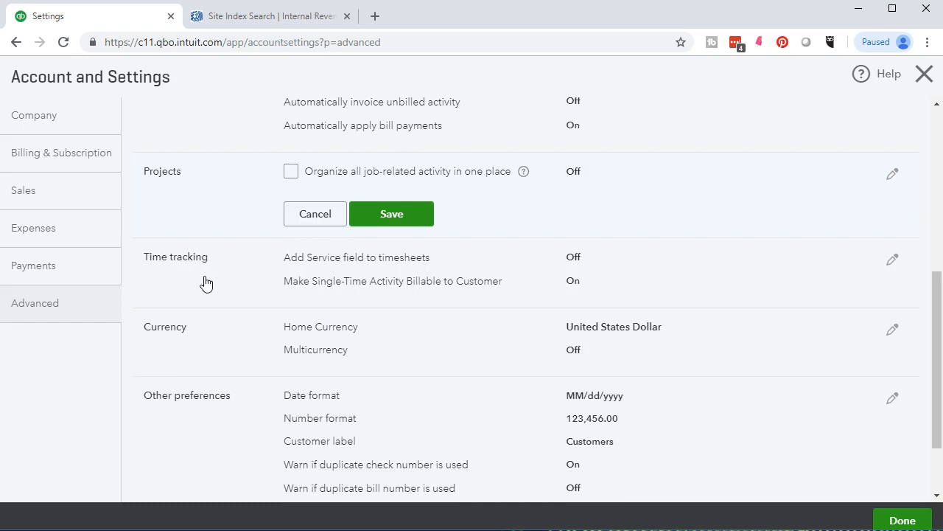
pyautogui.click(207, 283)
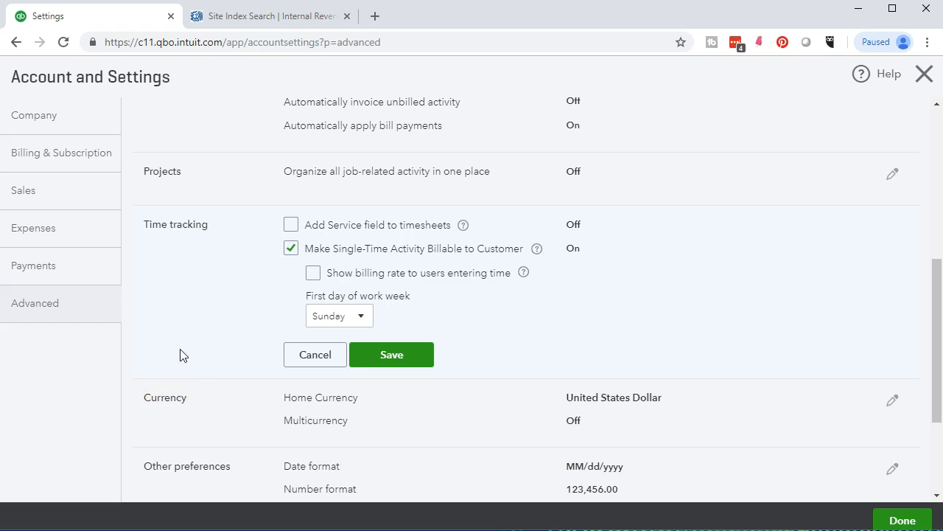
pyautogui.scroll(-1, 183, 355)
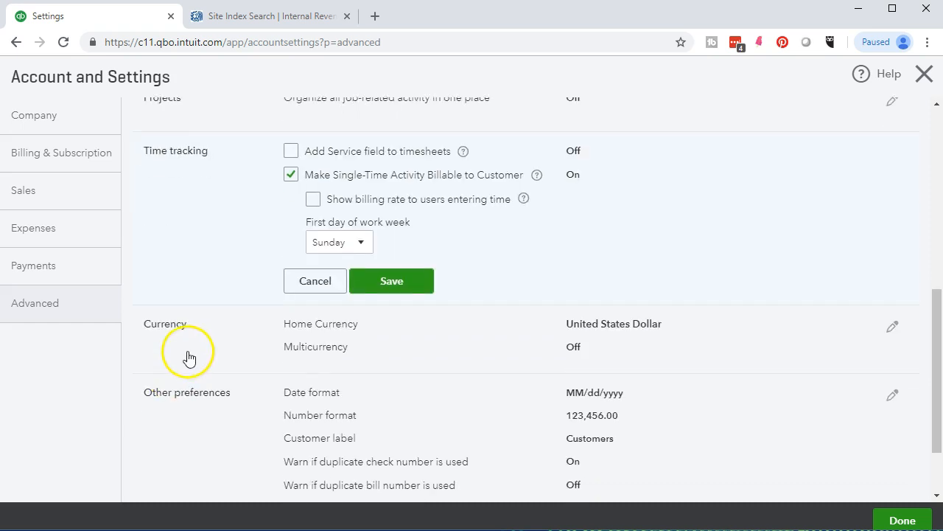
# - In Currency settings, keep United States Dollar as home currency and tick Multicurrency
pyautogui.click(188, 352)
pyautogui.scroll(-1, 178, 426)
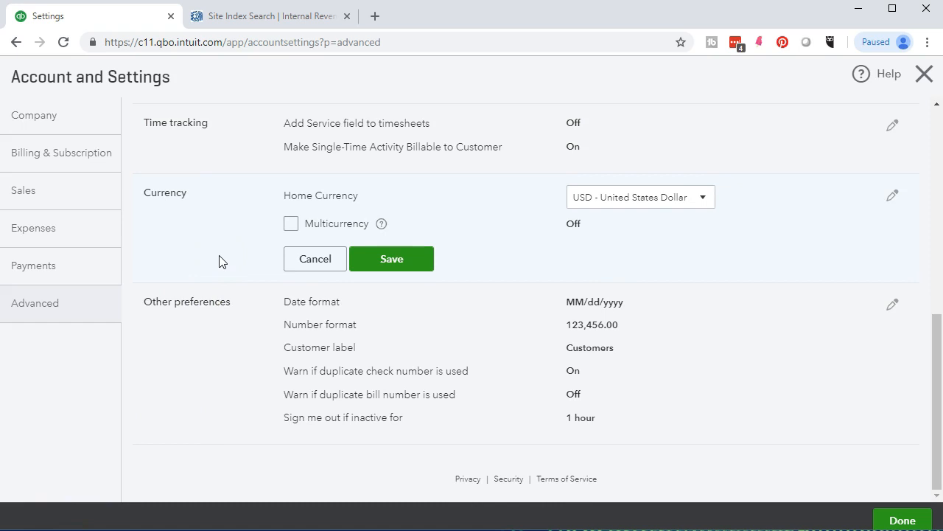
pyautogui.click(708, 199)
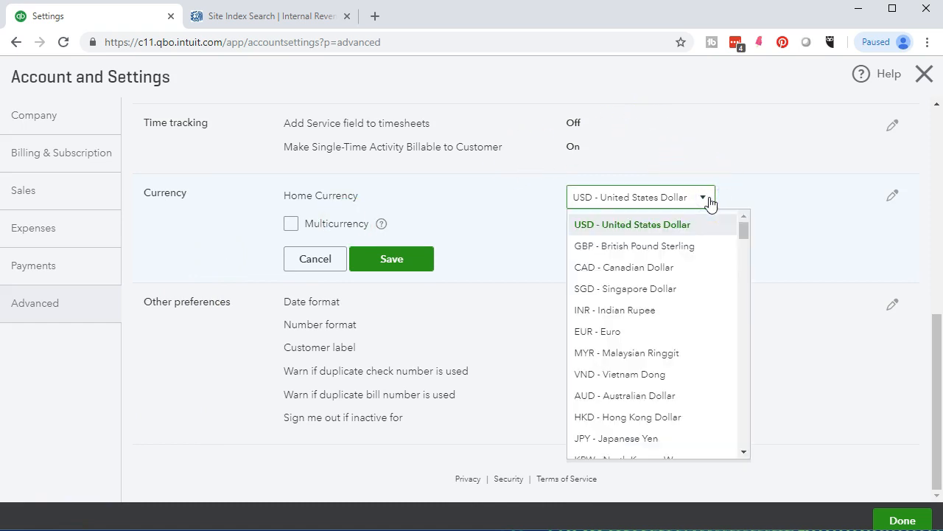
pyautogui.click(752, 188)
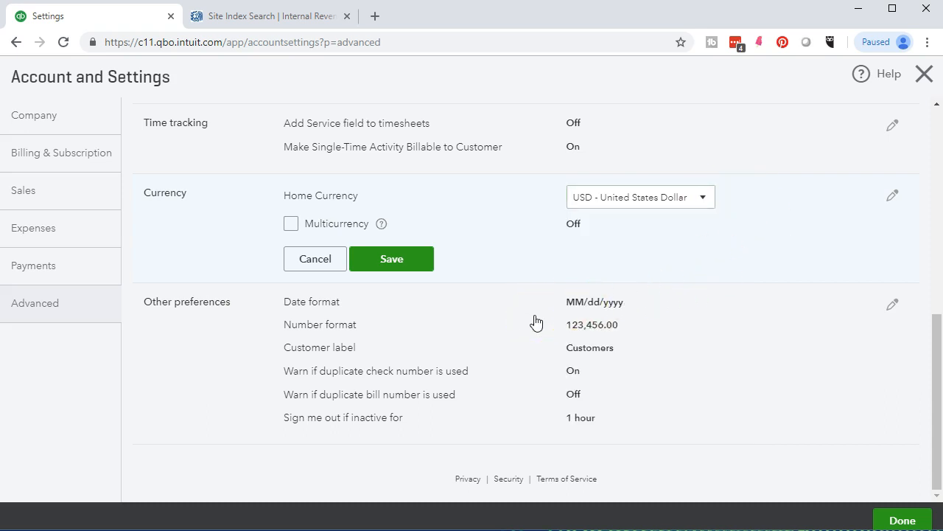
pyautogui.click(290, 225)
# - In Other preferences, confirm the MM/dd/yyyy date format and 123,456.00 number format
pyautogui.click(205, 350)
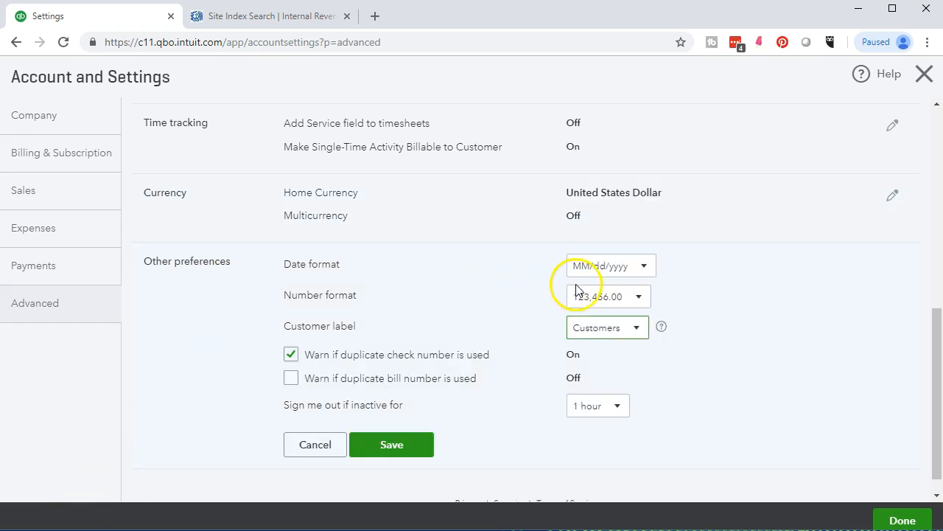
pyautogui.click(644, 267)
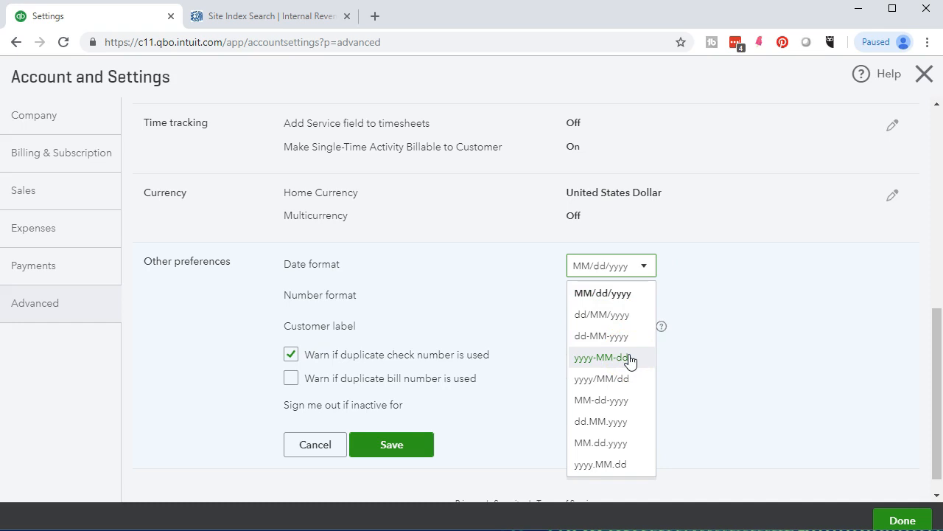
pyautogui.click(712, 263)
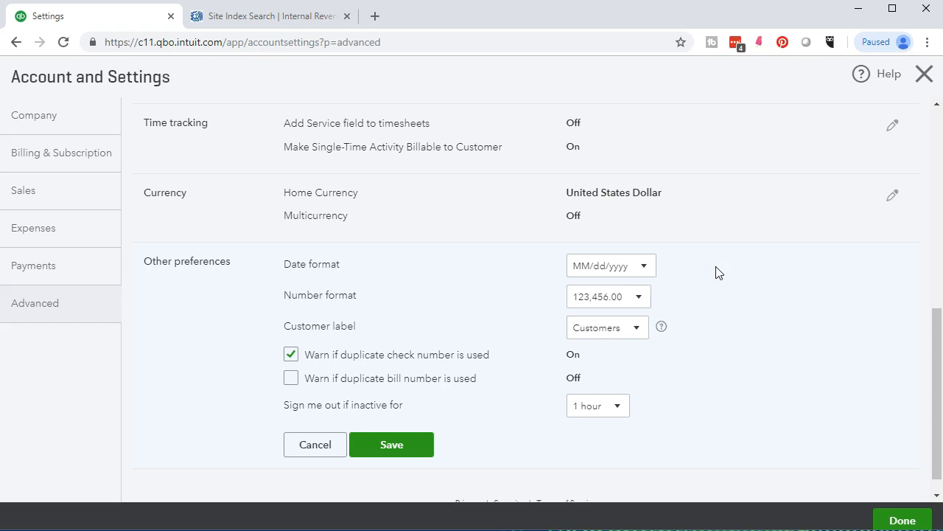
pyautogui.click(638, 301)
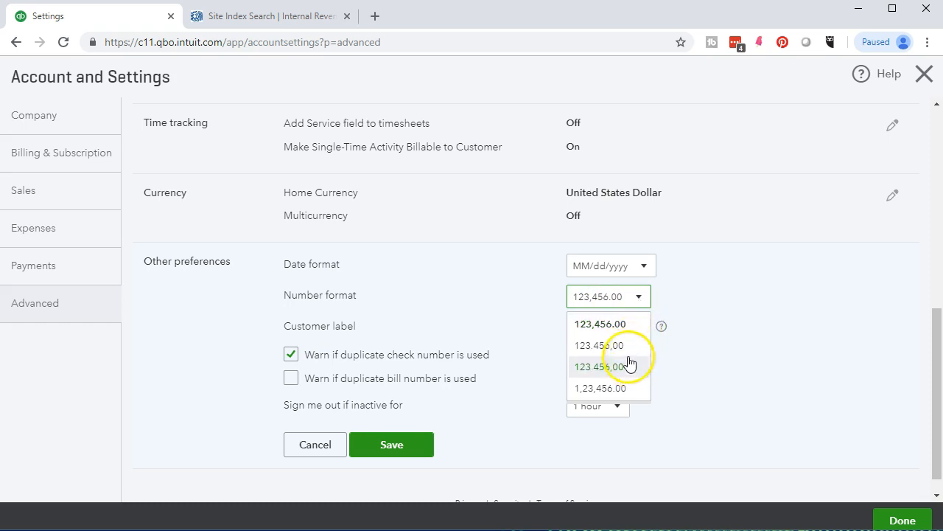
pyautogui.click(707, 284)
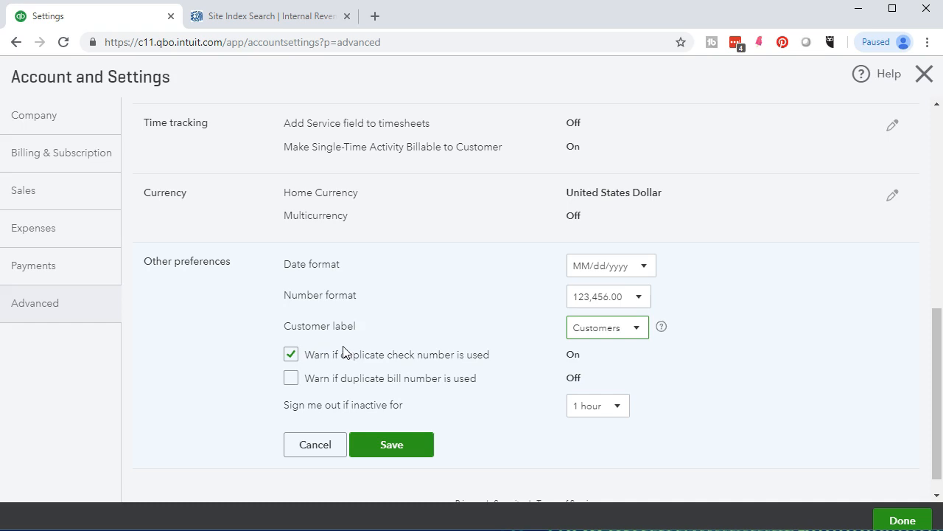
# - Keep Customers as the customer label and the 1 hour inactivity sign-out
pyautogui.click(641, 328)
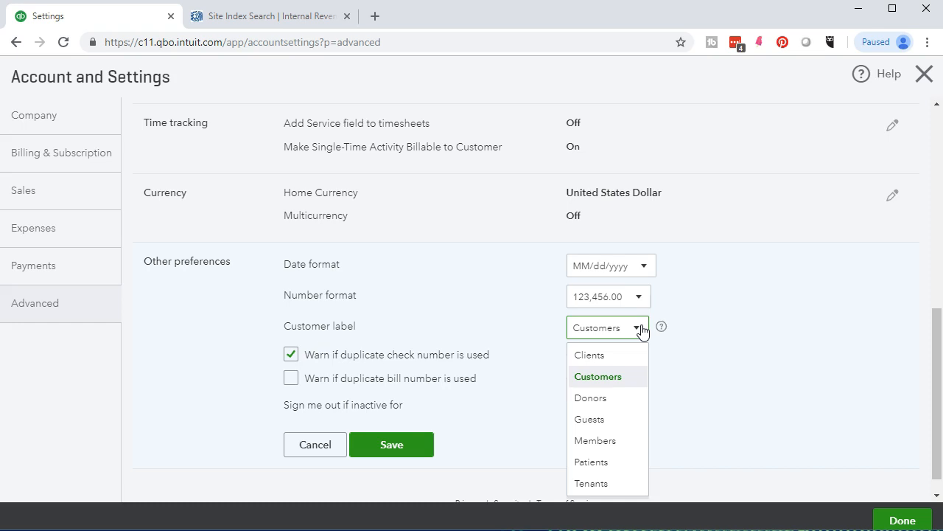
pyautogui.click(716, 344)
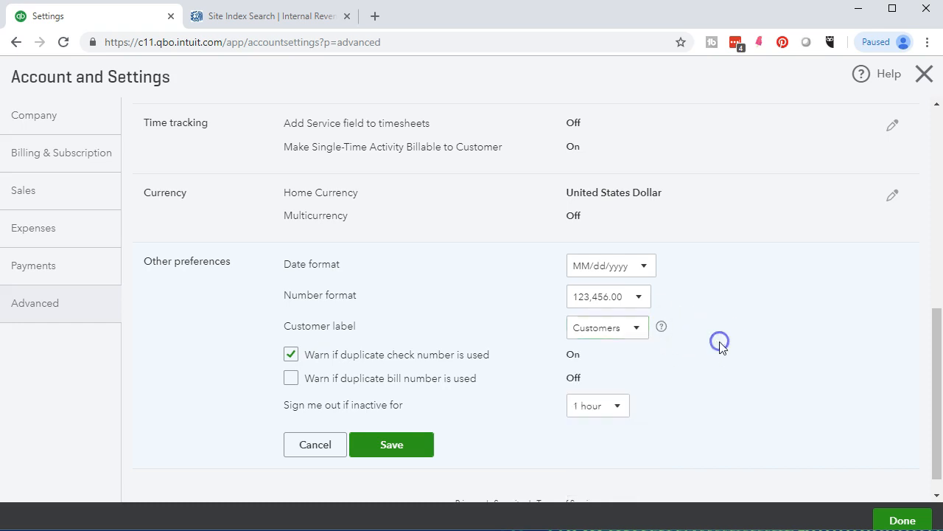
pyautogui.click(712, 358)
pyautogui.click(617, 406)
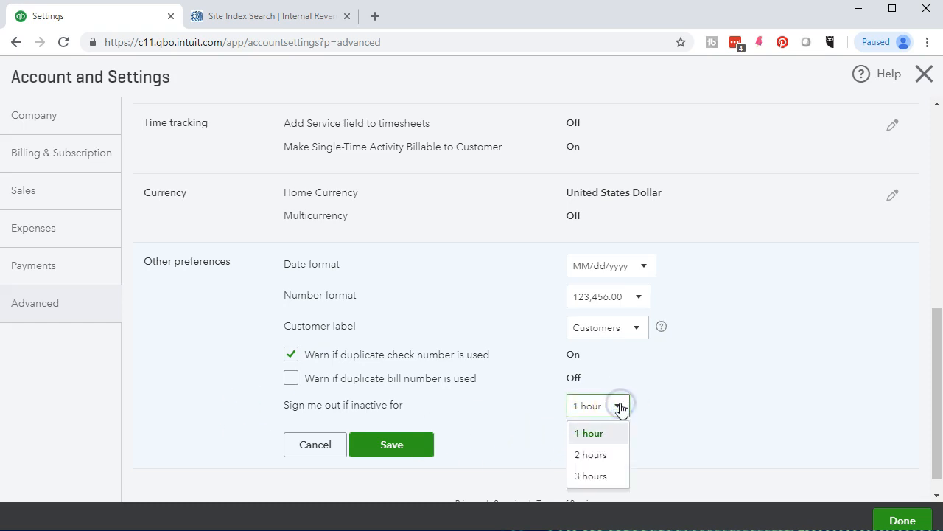
pyautogui.click(648, 405)
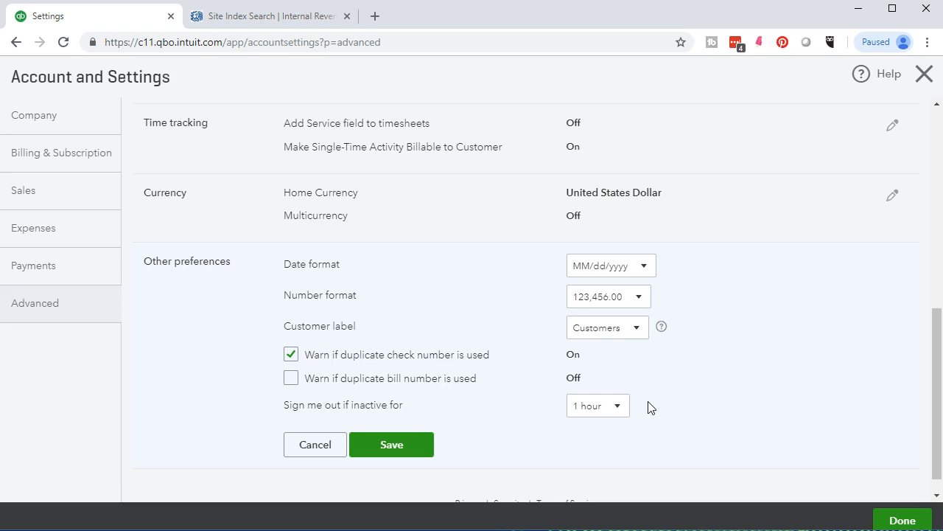
pyautogui.click(624, 414)
# - Leave the inactivity sign-out at 1 hour and save Other preferences
pyautogui.click(625, 414)
pyautogui.click(409, 449)
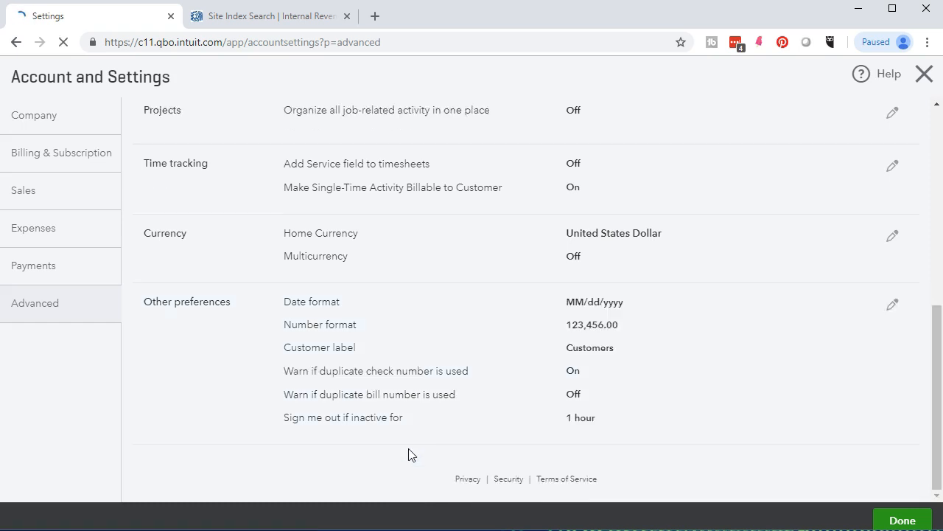